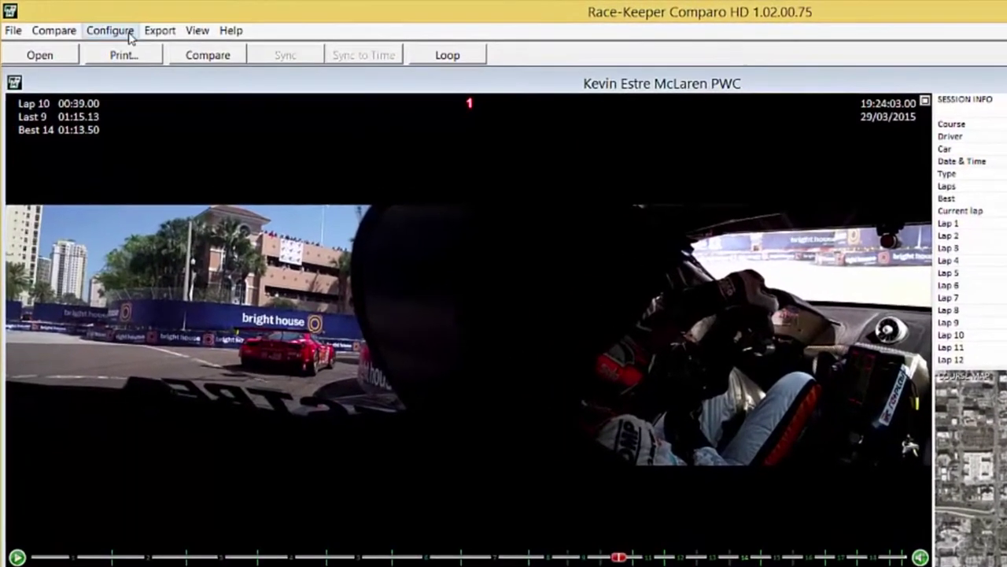
Switch the Speedometer gauge on in Gauge Manager and nudge it higher on the video
left_click(97, 26)
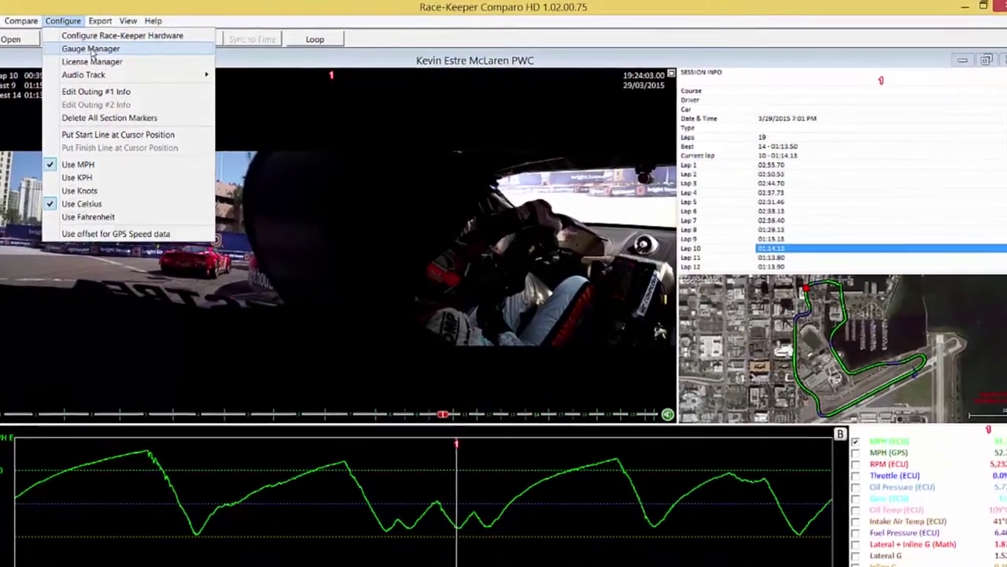
left_click(108, 49)
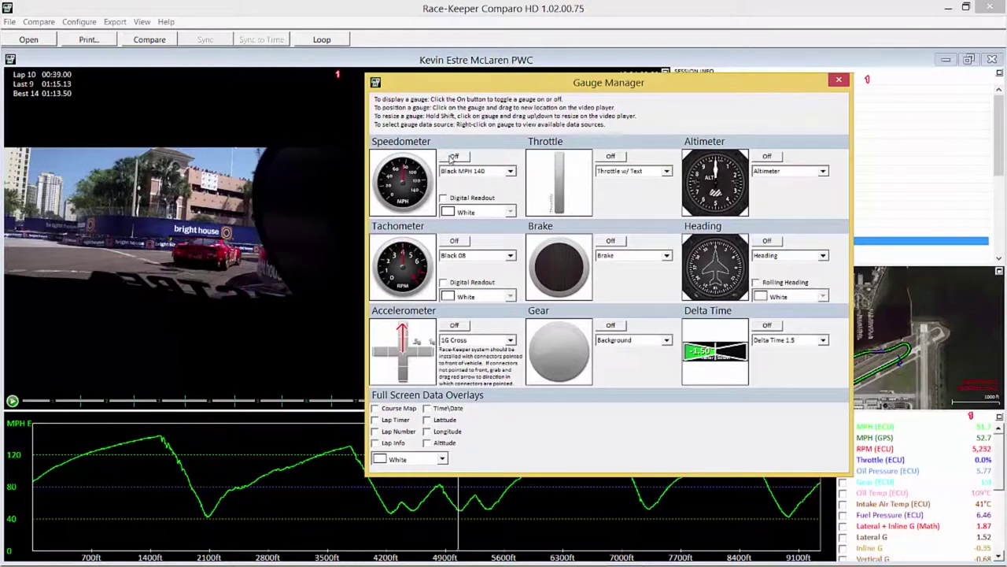
left_click(454, 157)
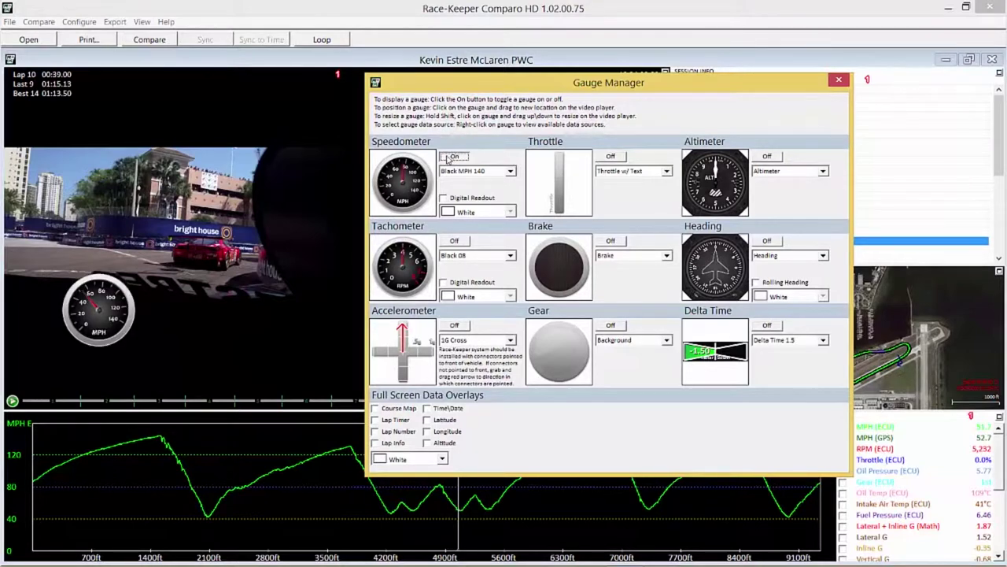
left_click_drag(121, 309, 124, 270)
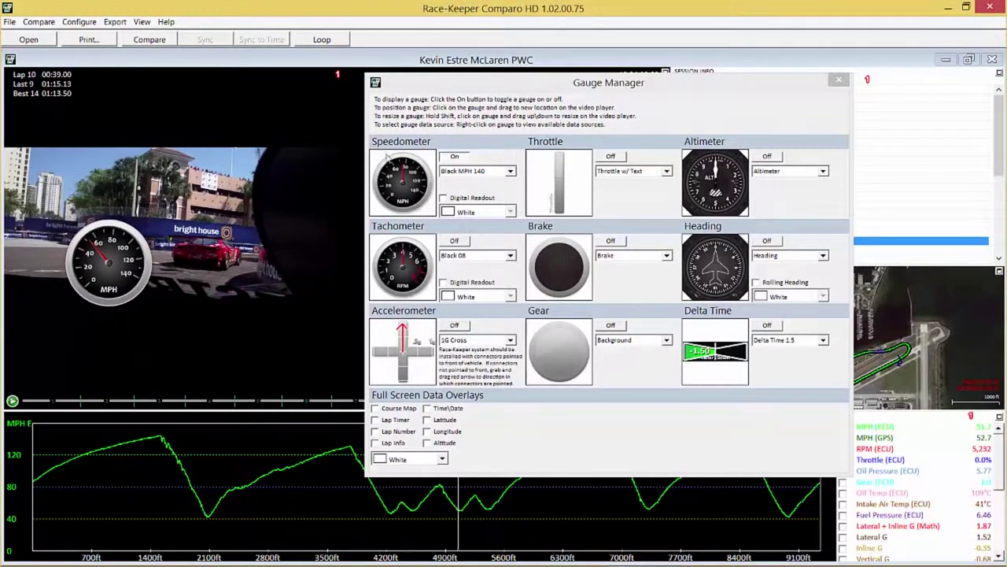
Try Black MPH 180, White MPH 180 and semi-transparent styles, choose Aston Martin GT4, and move it lower-left
left_click(457, 171)
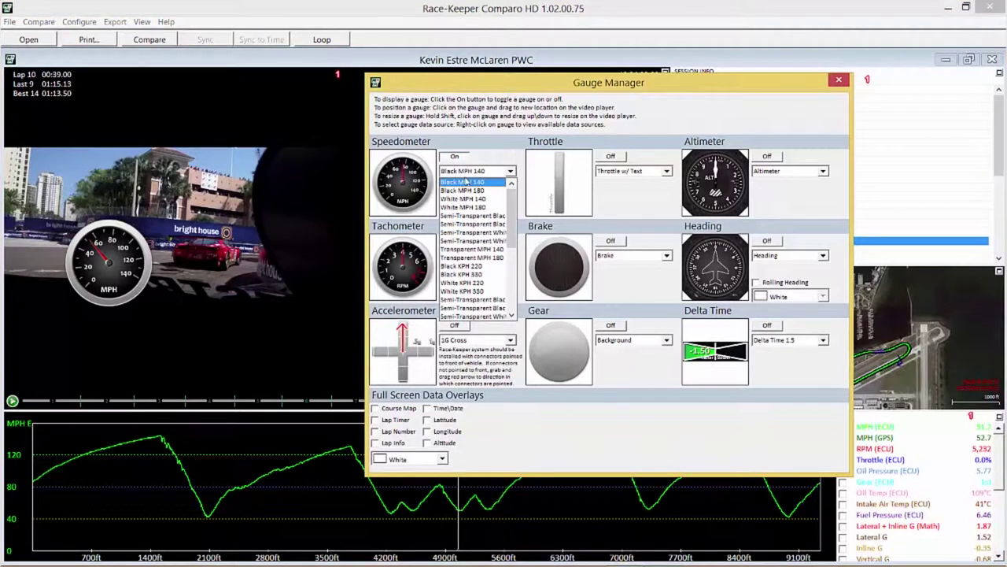
left_click(488, 191)
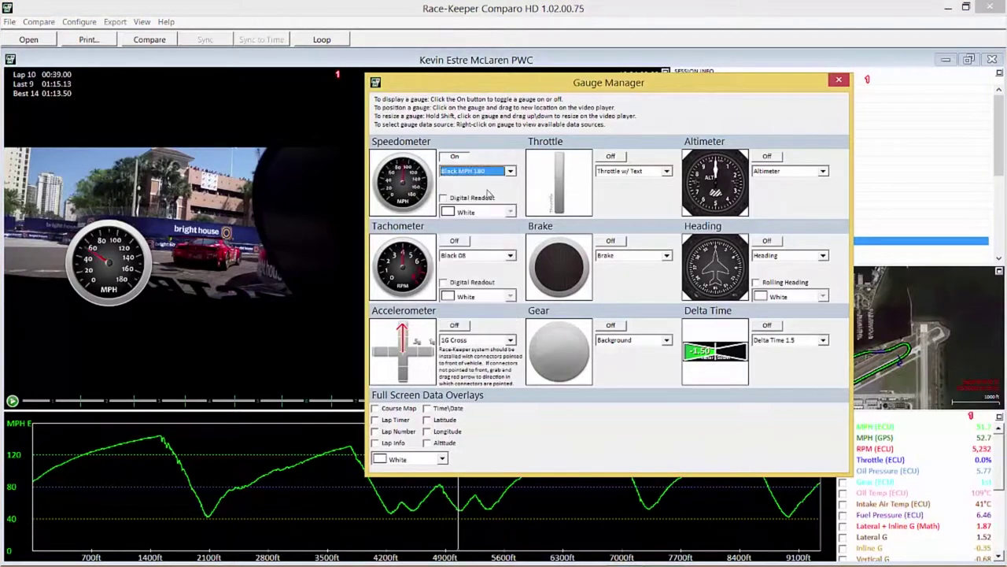
left_click(488, 173)
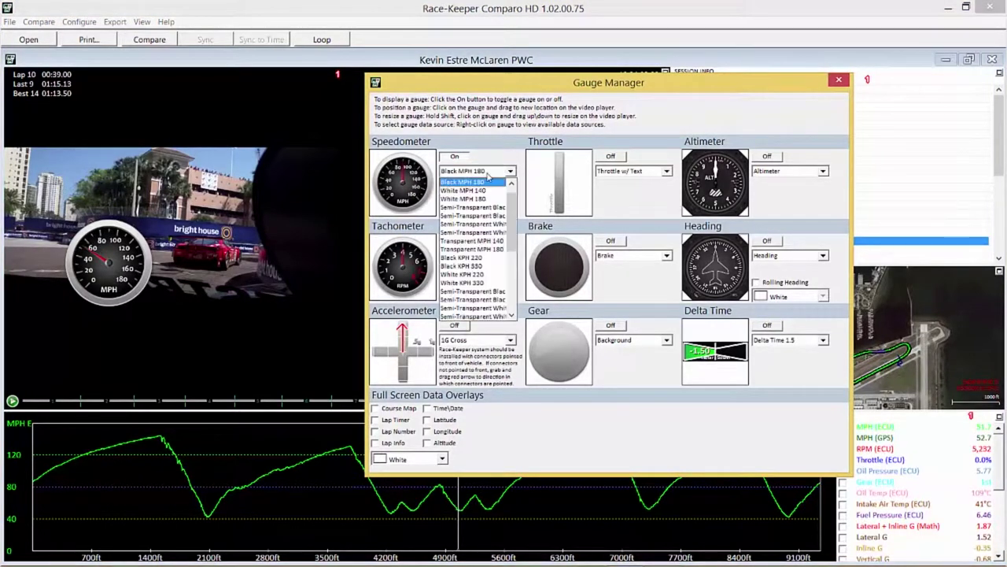
left_click(489, 199)
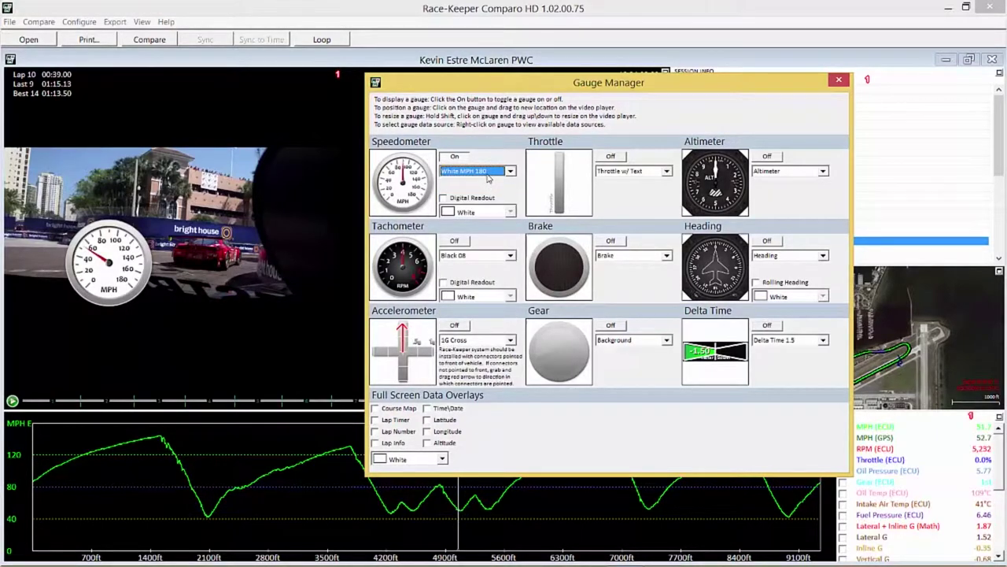
left_click(488, 179)
left_click(490, 215)
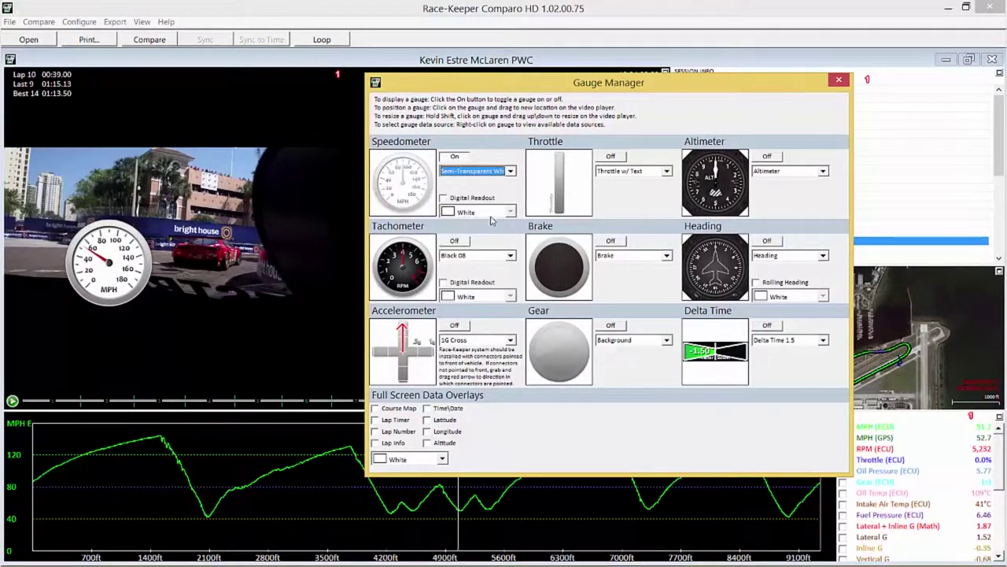
left_click(475, 177)
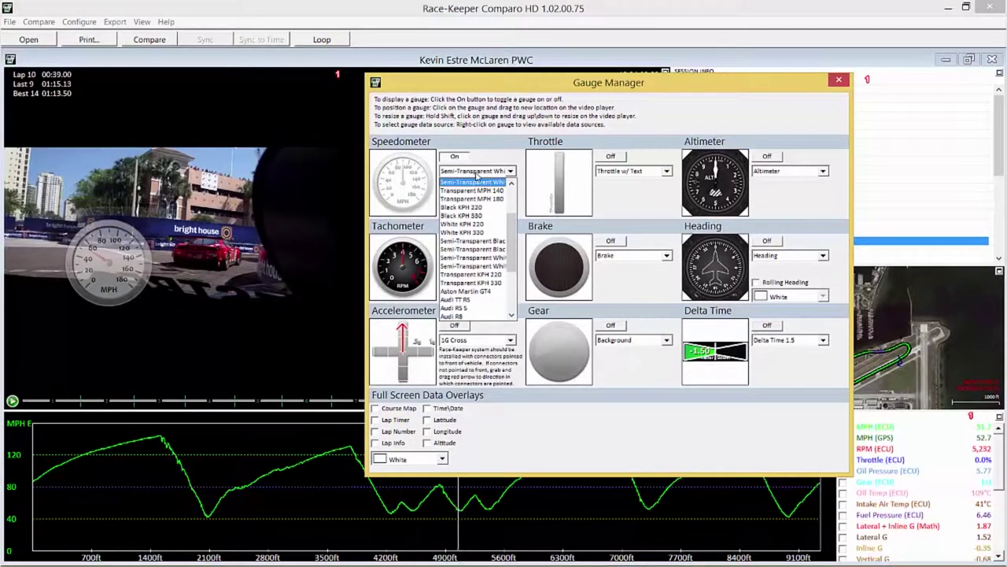
left_click(475, 292)
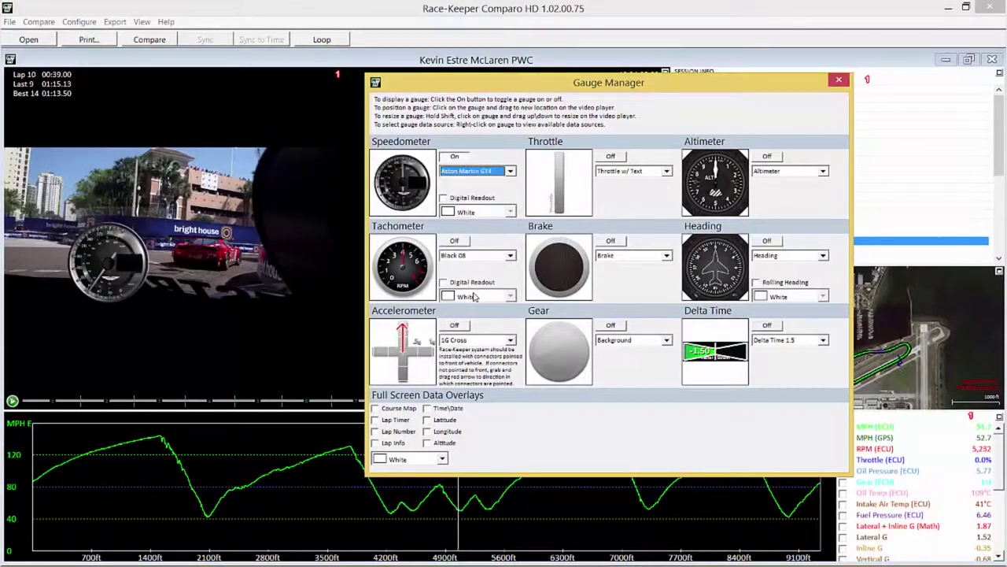
left_click_drag(132, 282, 101, 347)
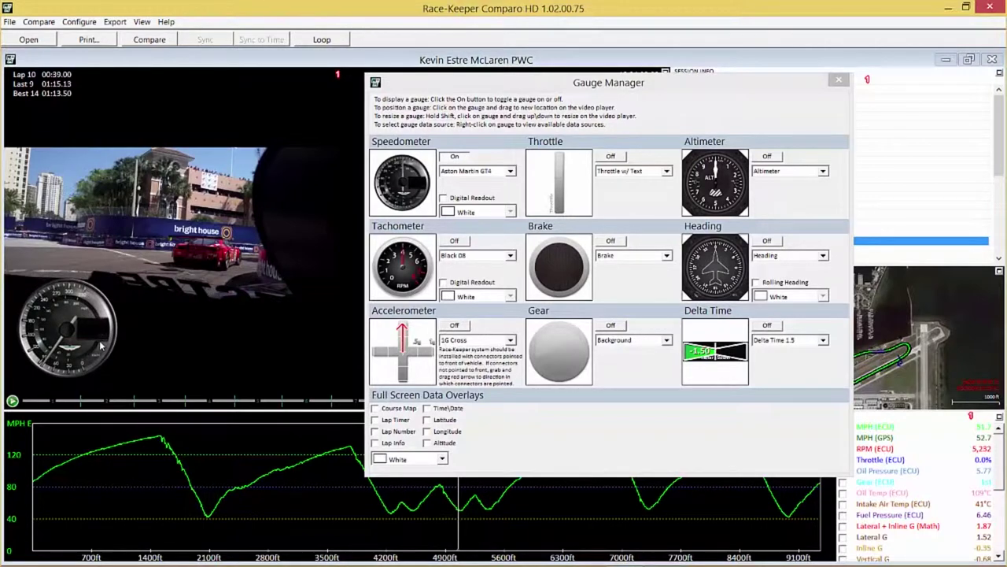
Add the Speedometer's digital MPH readout inside the gauge, then pause playback
left_click(443, 198)
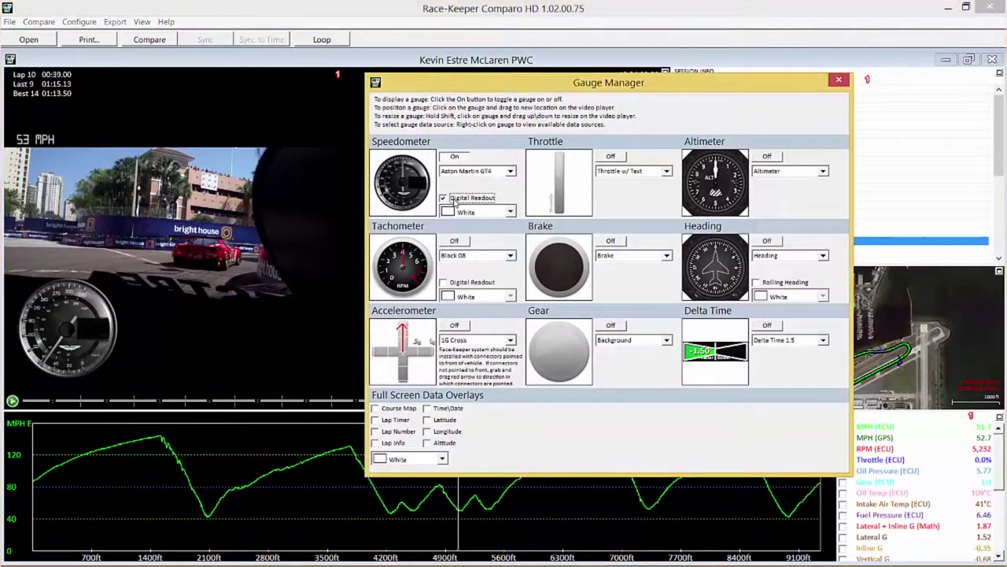
left_click_drag(29, 140, 72, 327)
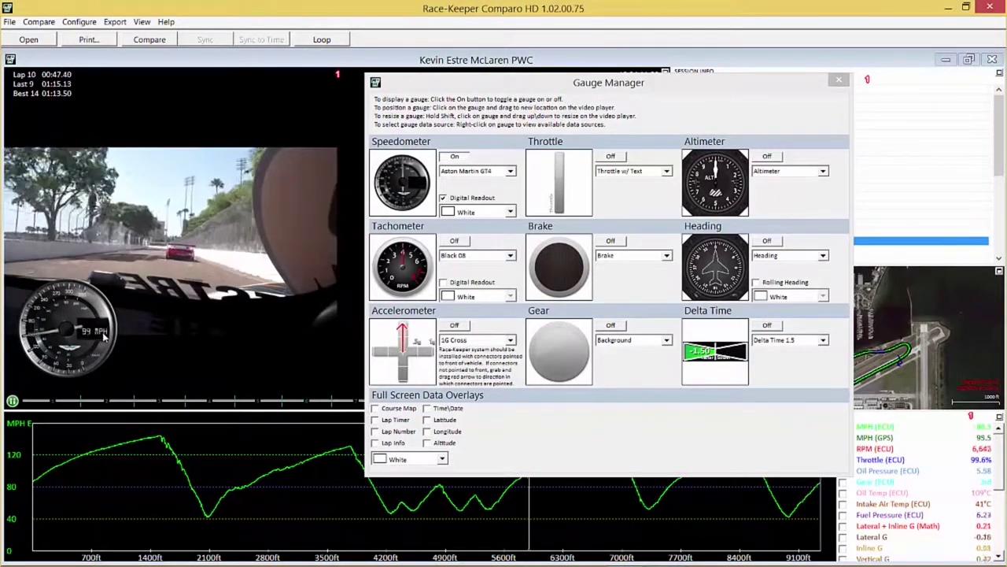
left_click(175, 332)
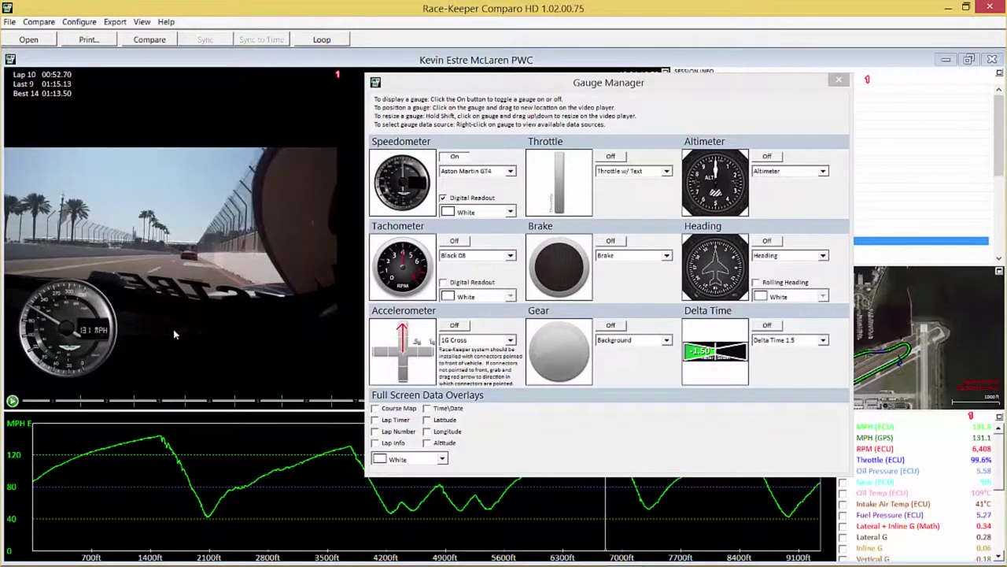
Set the speedometer digital readout colour to Red
left_click(477, 211)
left_click(476, 211)
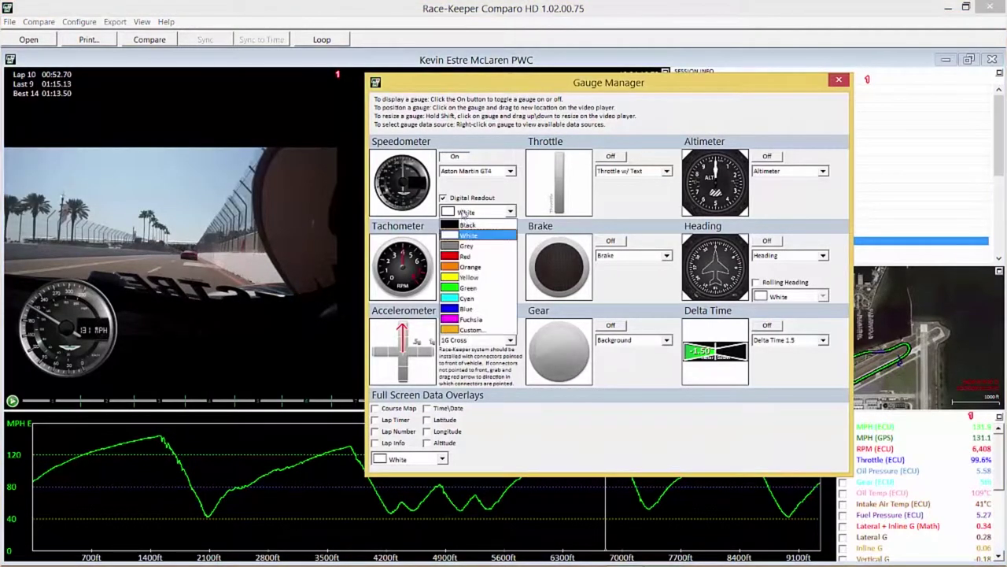
left_click(466, 257)
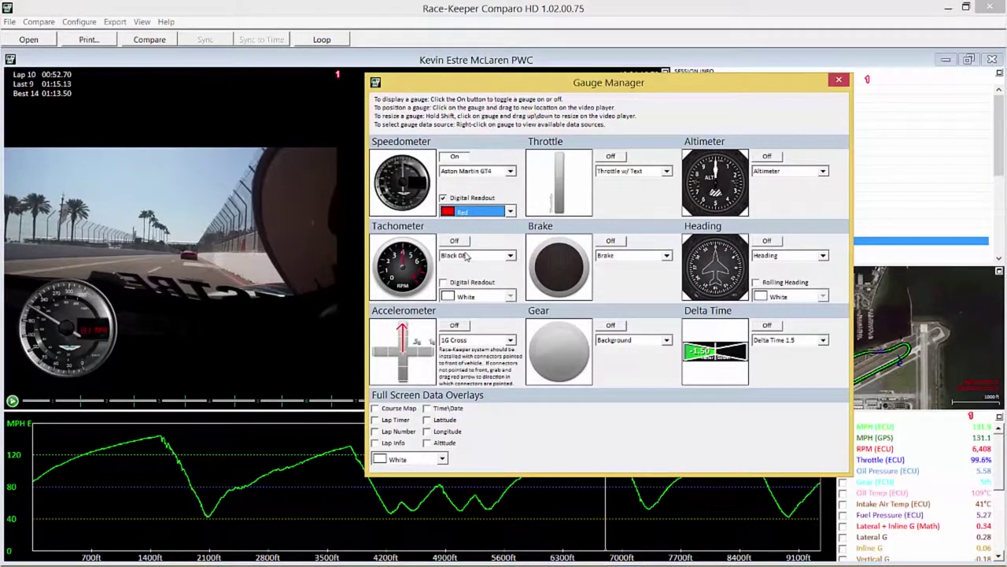
Add a Tachometer beside the speedometer in Aston Martin GT4 style, enlarged to match
left_click(454, 242)
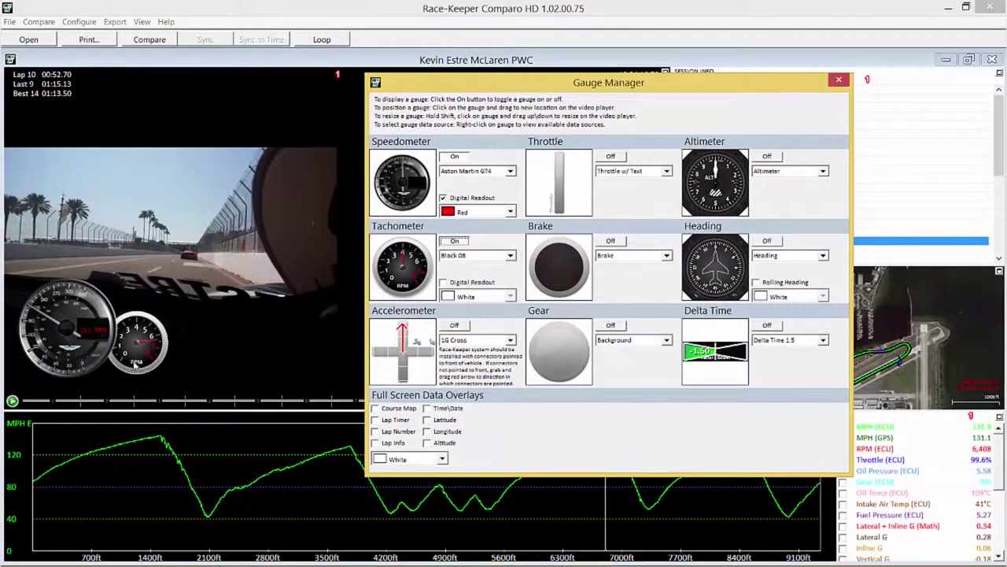
left_click_drag(135, 364, 177, 339)
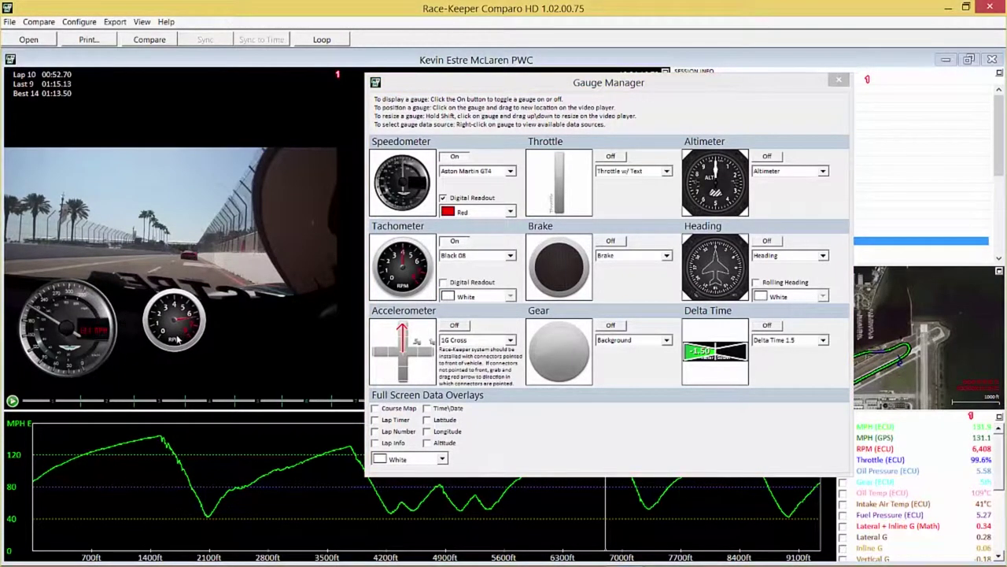
left_click(462, 258)
left_click(463, 258)
scroll(515, 289, "down", 5)
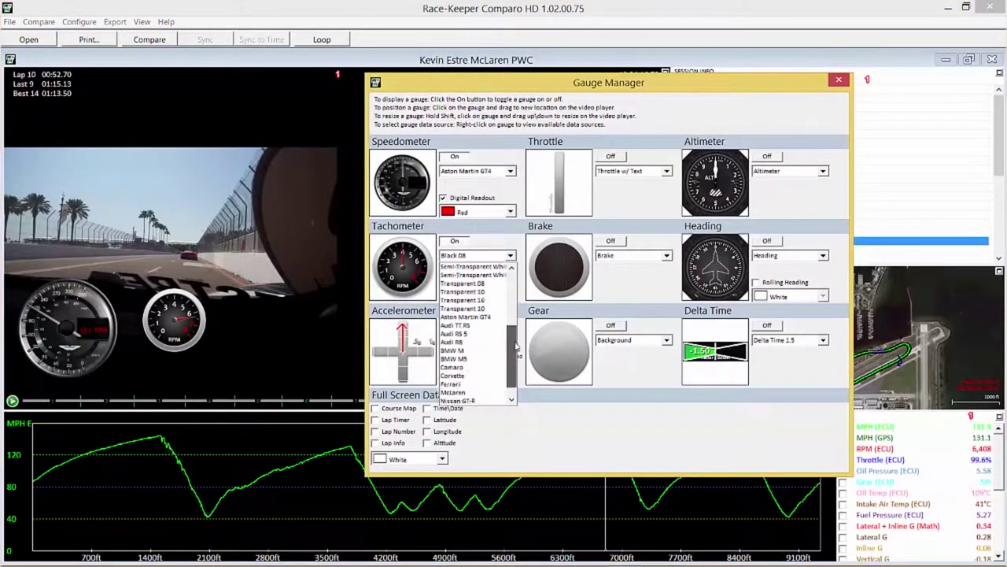
left_click(470, 303)
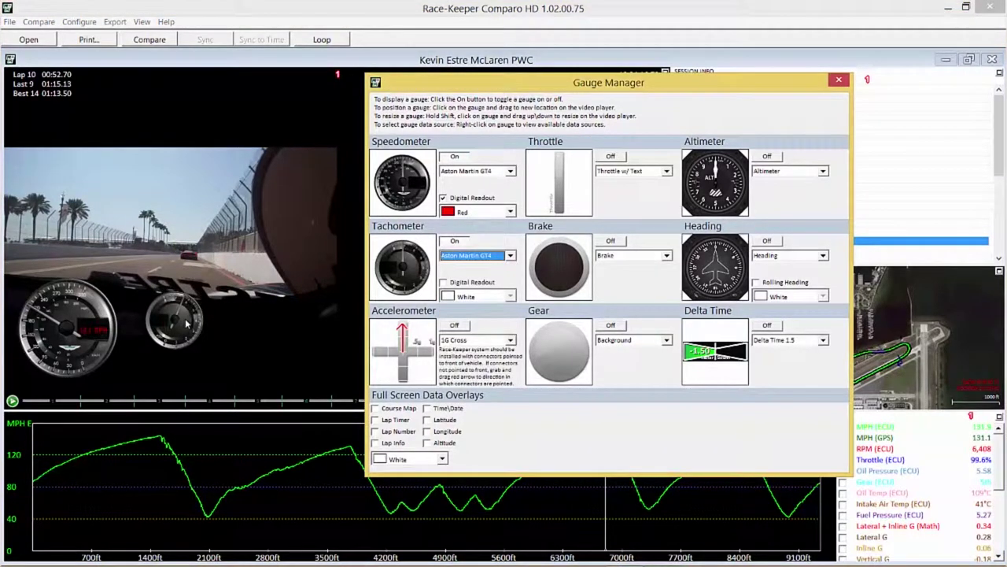
left_click_drag(187, 323, 206, 336)
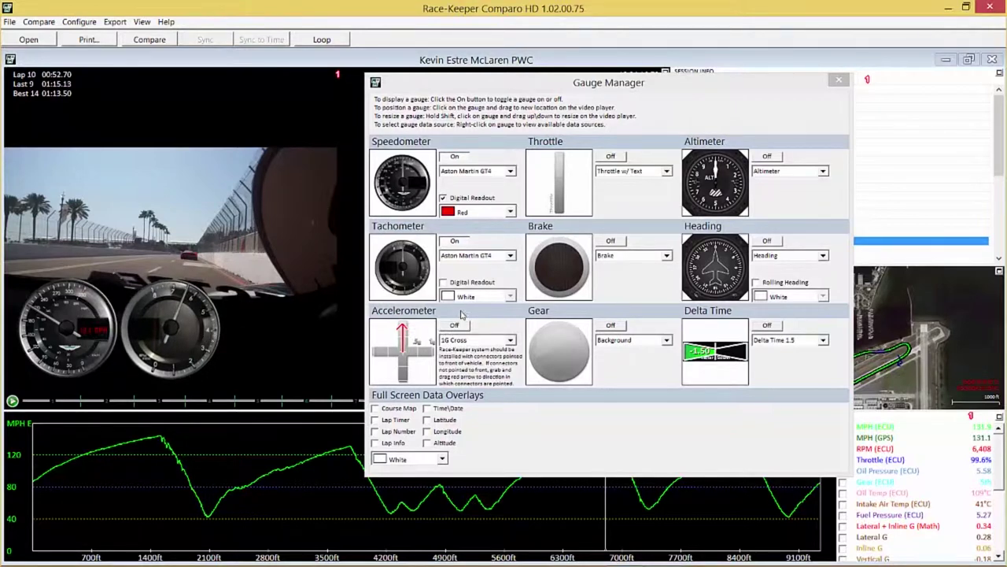
Add a red digital RPM readout inside the tachometer gauge, then pause playback
left_click(444, 283)
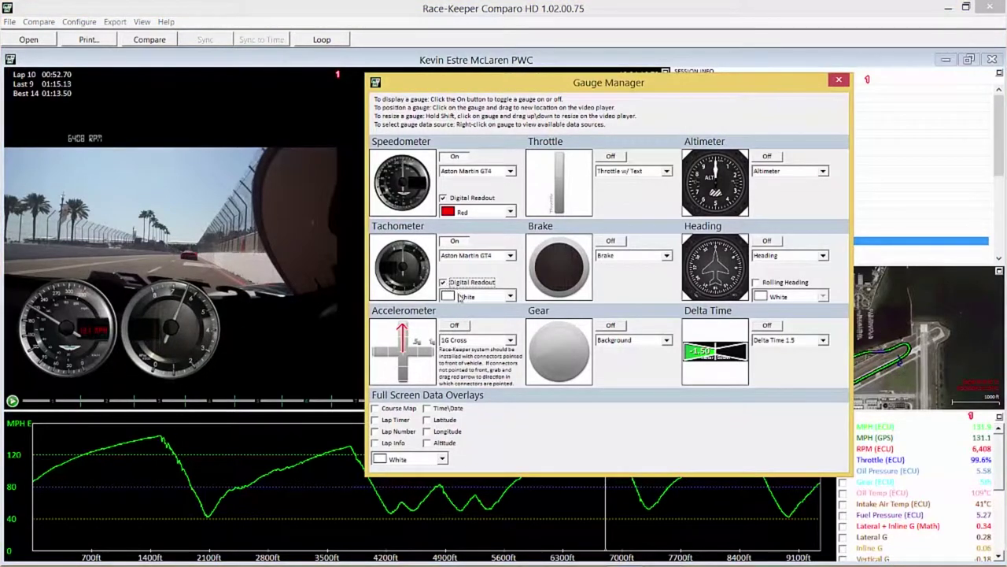
left_click(460, 297)
left_click(457, 341)
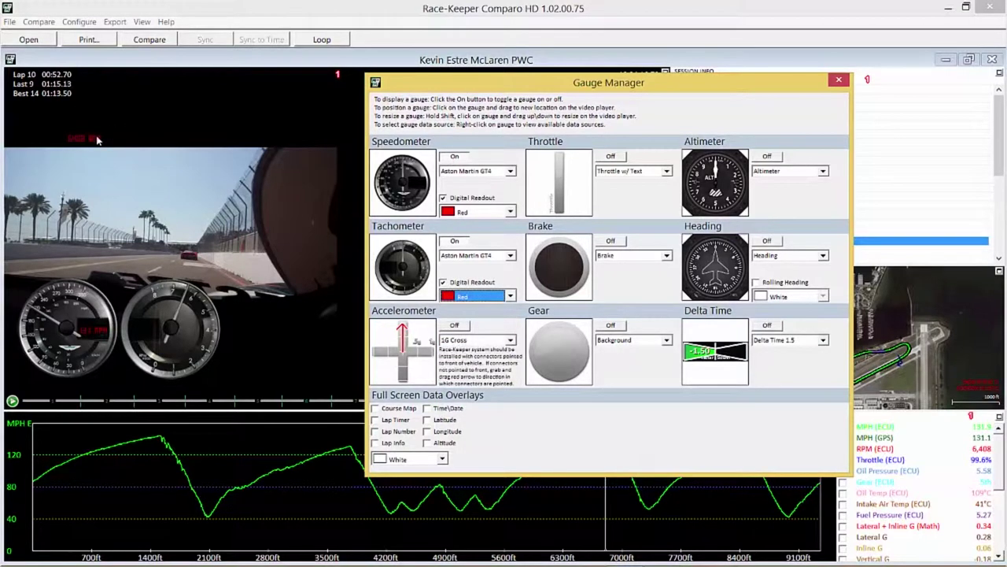
left_click_drag(97, 139, 187, 330)
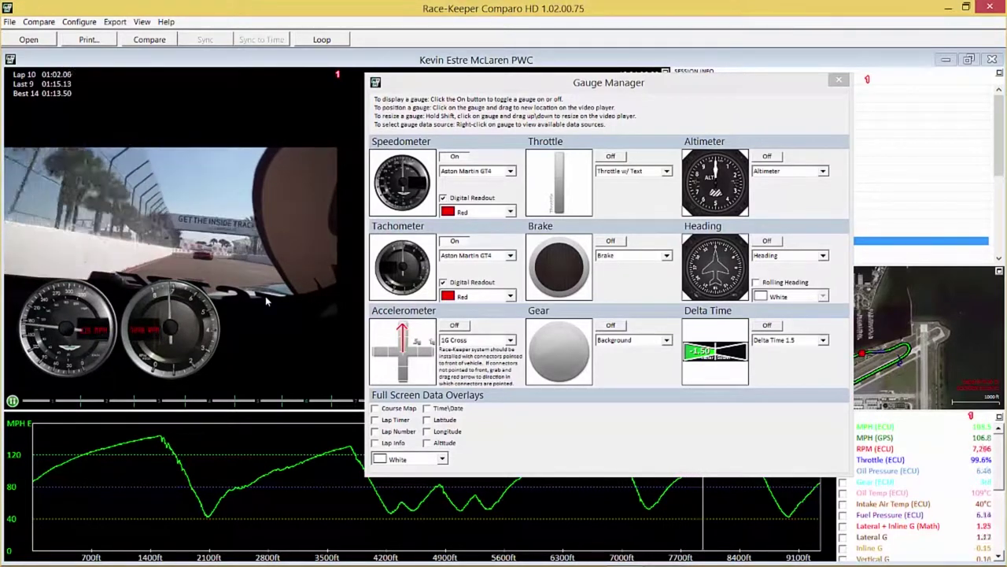
key("space")
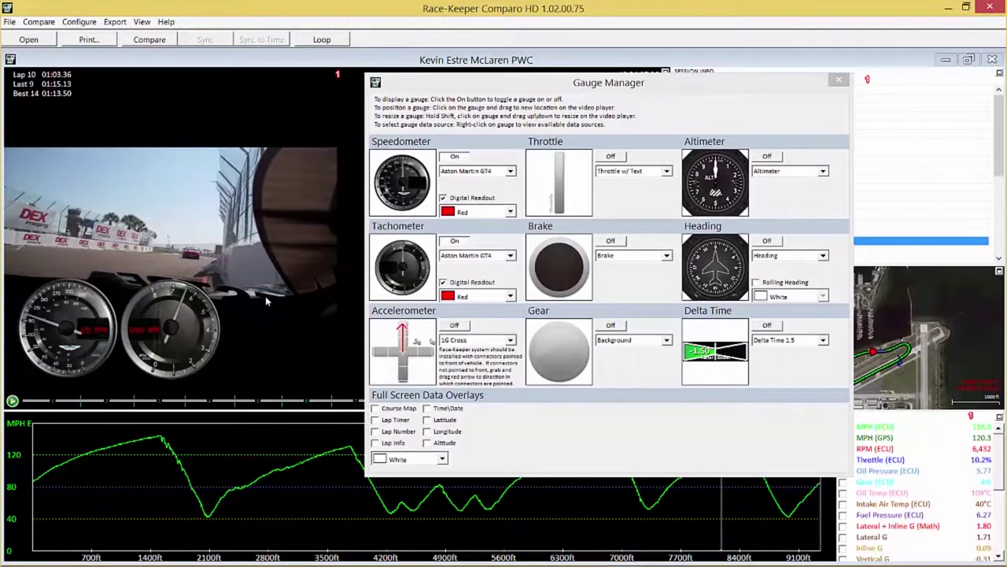
Turn on the accelerometer overlay and place it right of the tachometer
left_click(463, 327)
left_click_drag(244, 351, 291, 344)
key("space")
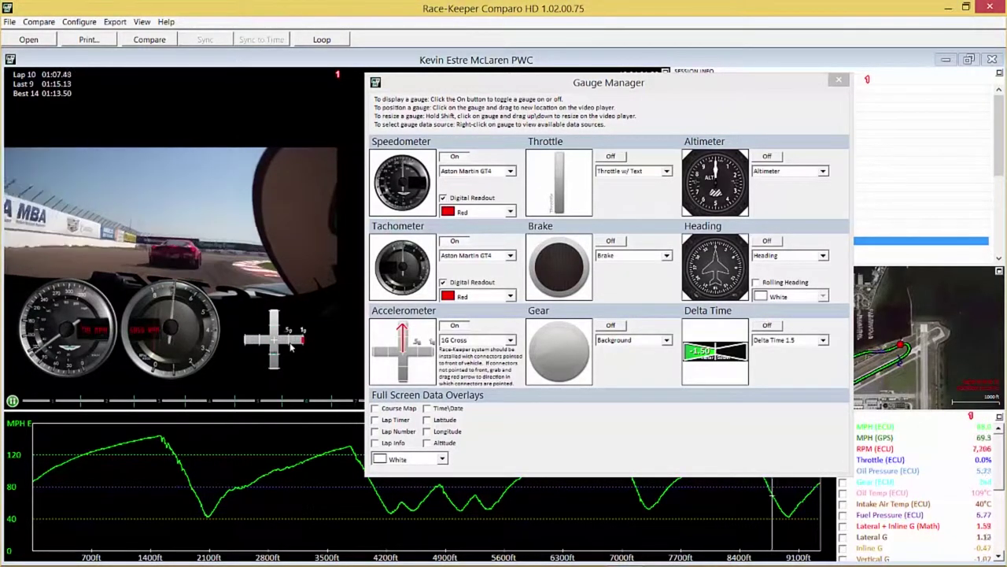
key("space")
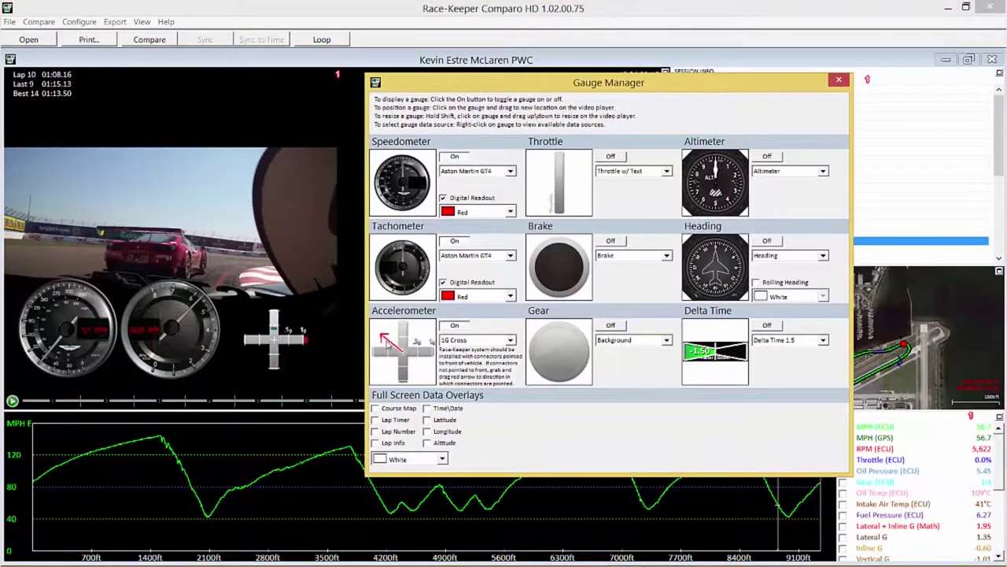
Point the accelerometer's red arrow straight down and play the video to check it
left_click_drag(388, 344, 406, 374)
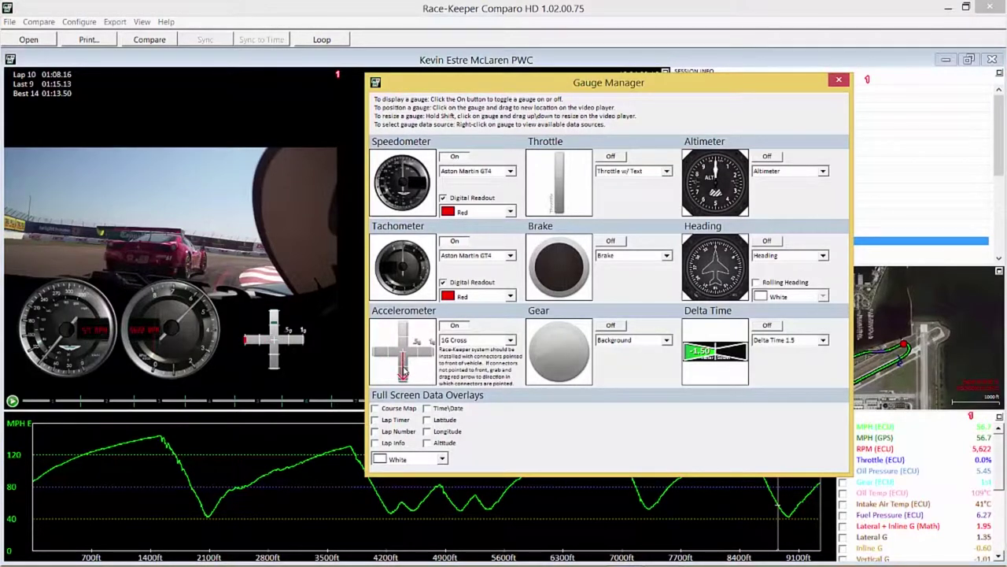
key("space")
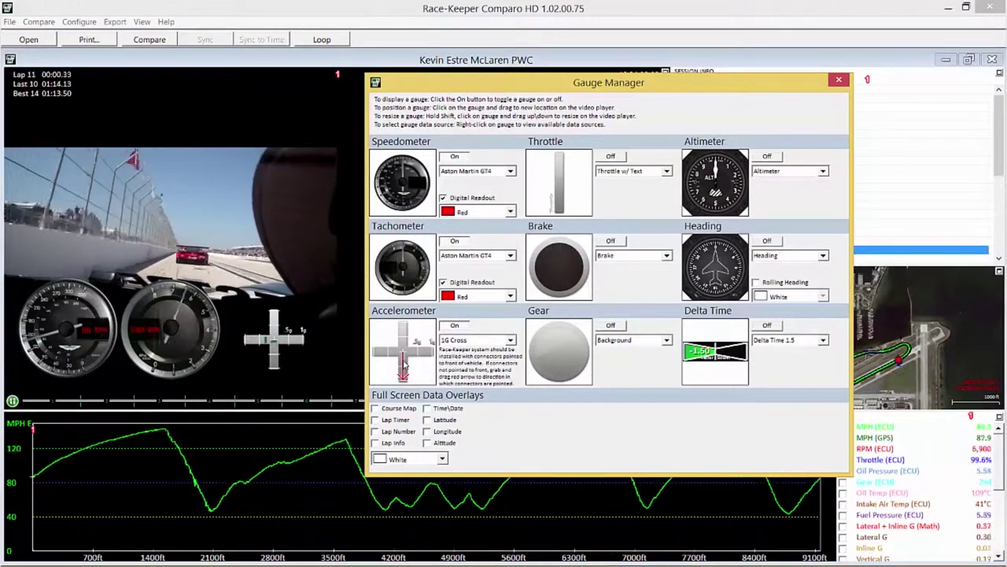
key("space")
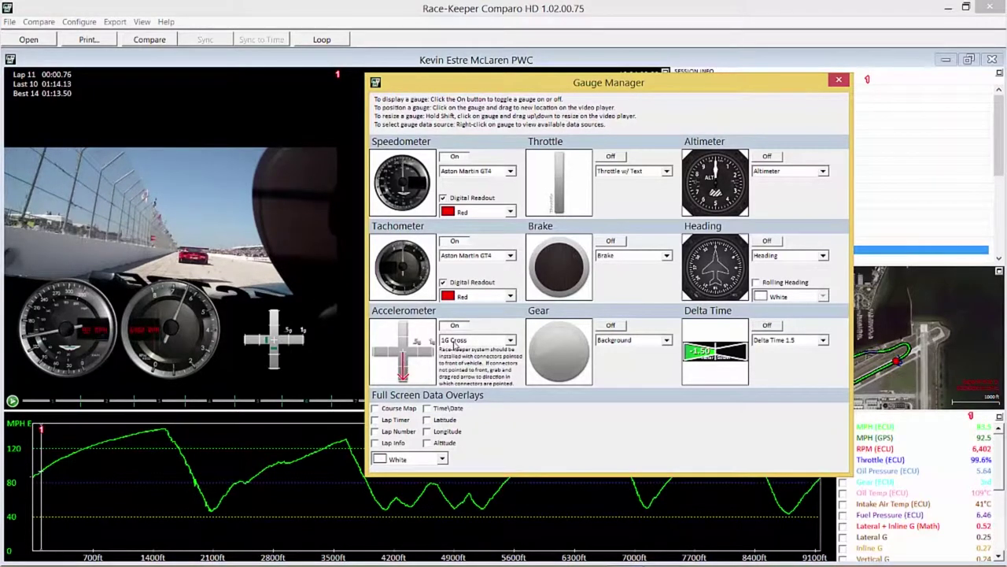
Switch the accelerometer gauge style to 2G Circle Black
left_click(454, 341)
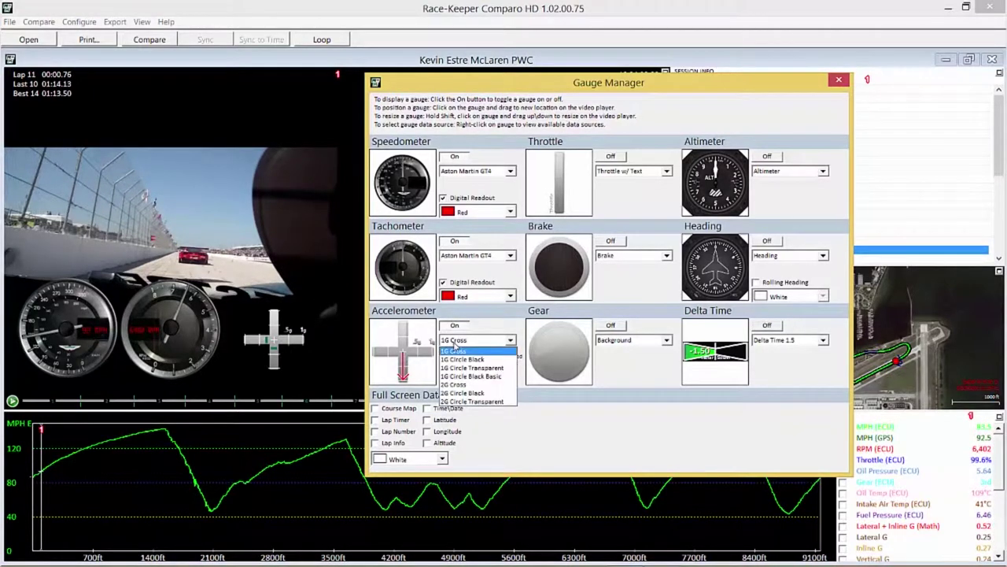
left_click(472, 392)
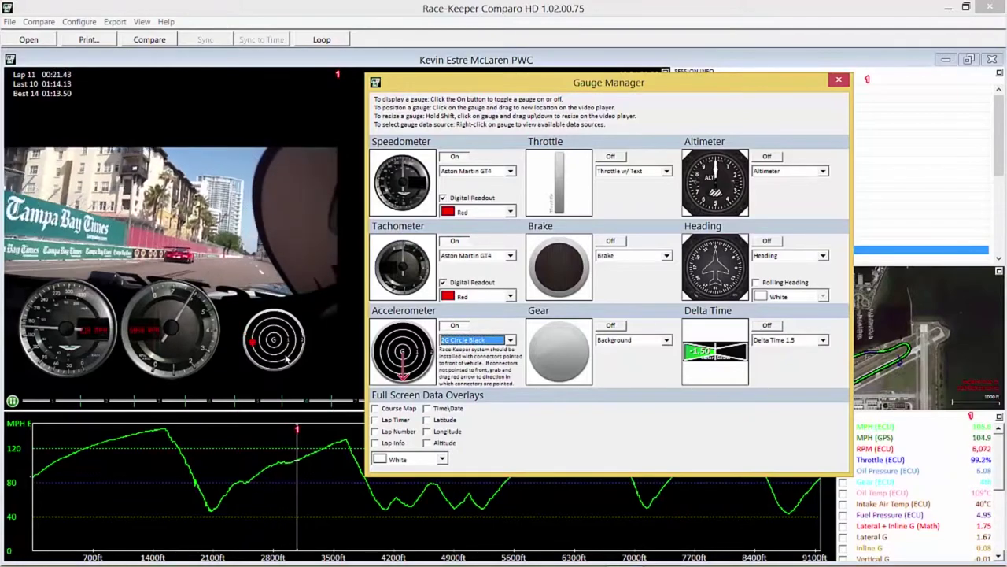
Enlarge the throttle bar beside the tachometer and switch the Gear gauge on
key("space")
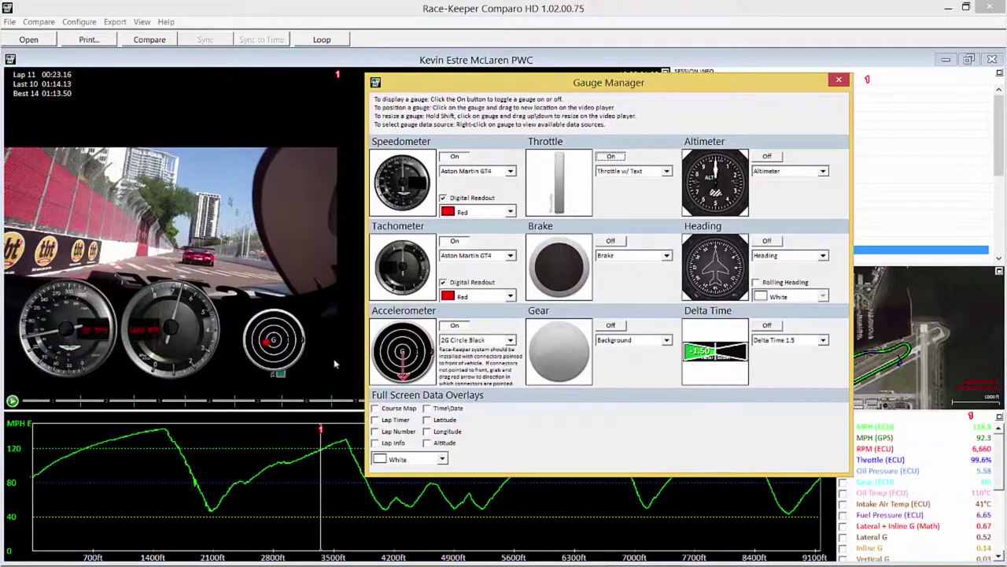
left_click_drag(283, 379, 233, 367)
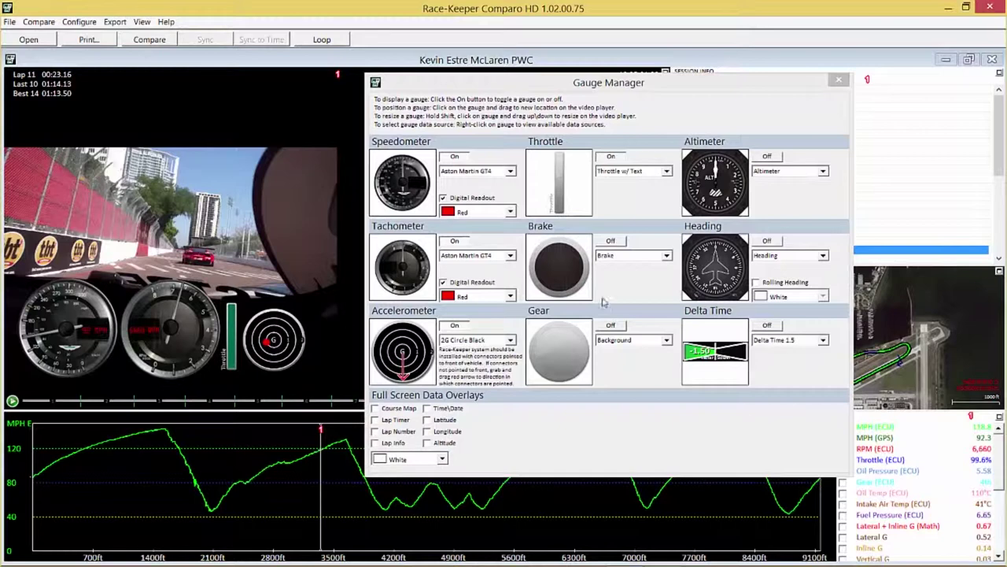
left_click(611, 326)
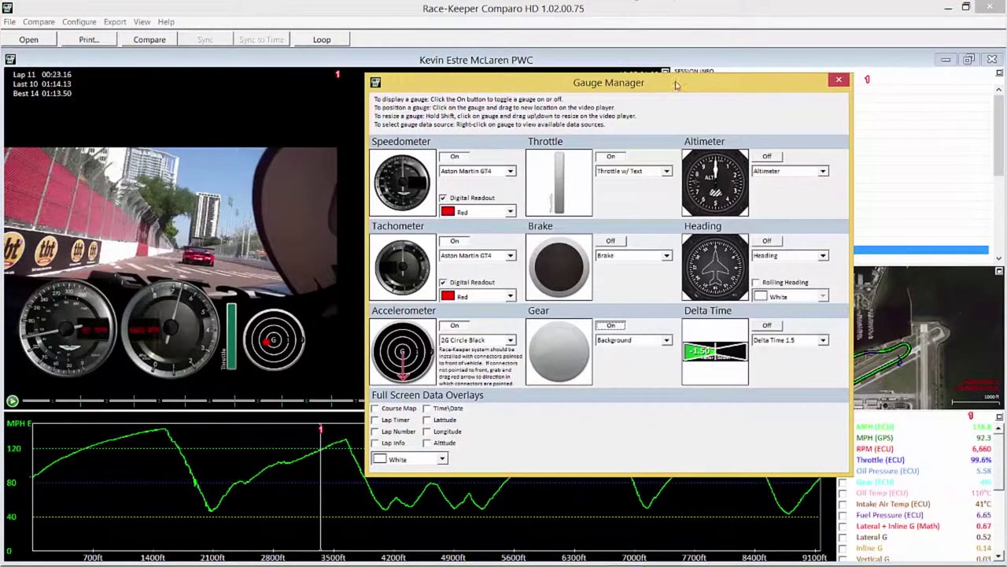
left_click_drag(675, 85, 712, 76)
Set the gear number to No Background and position it up and left on the video
left_click_drag(409, 353, 329, 301)
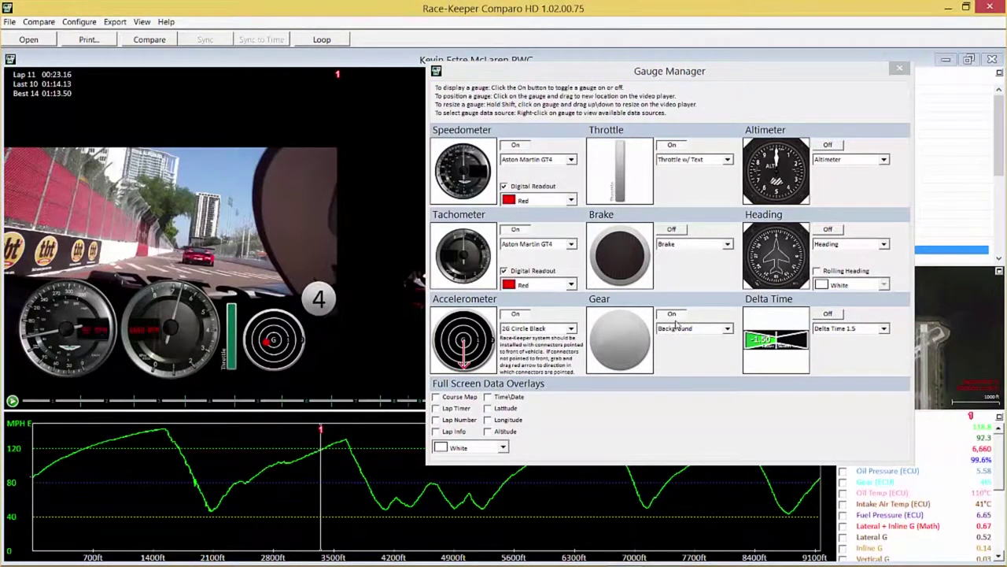
left_click(675, 322)
left_click(685, 328)
left_click(678, 345)
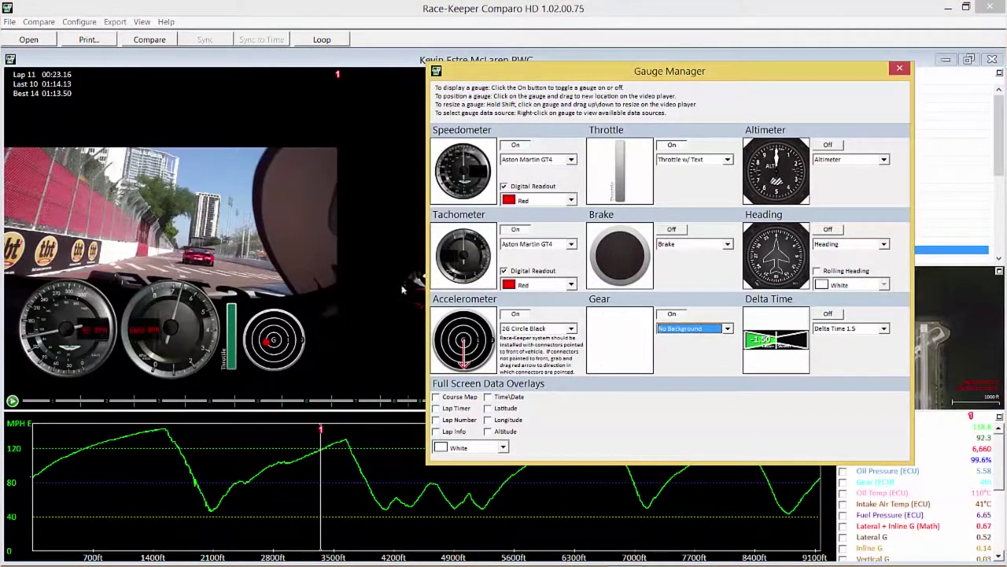
left_click_drag(318, 298, 264, 283)
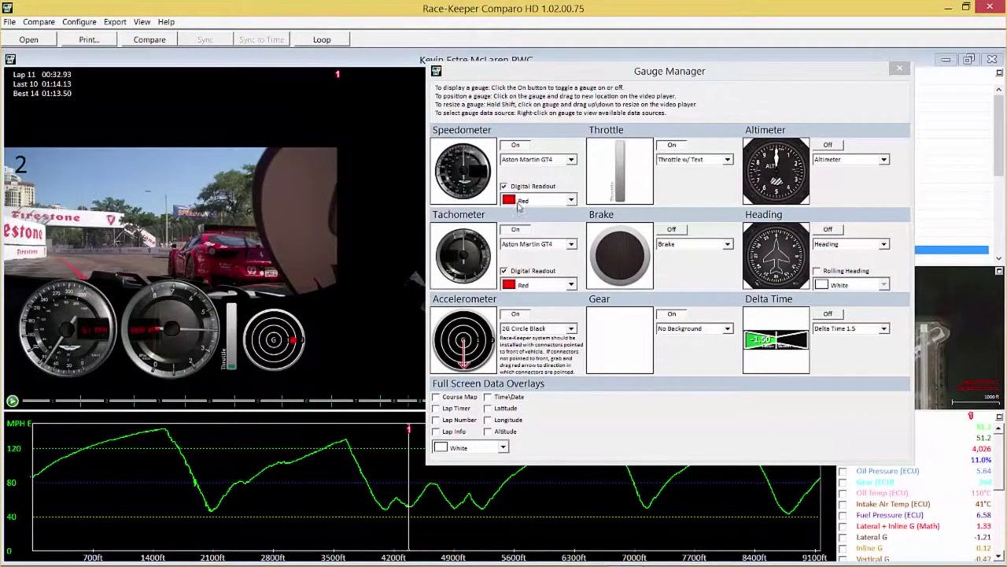
Turn off Speedometer, Tachometer, Accelerometer and Throttle, close Gauge Manager, and resume playback
left_click(515, 147)
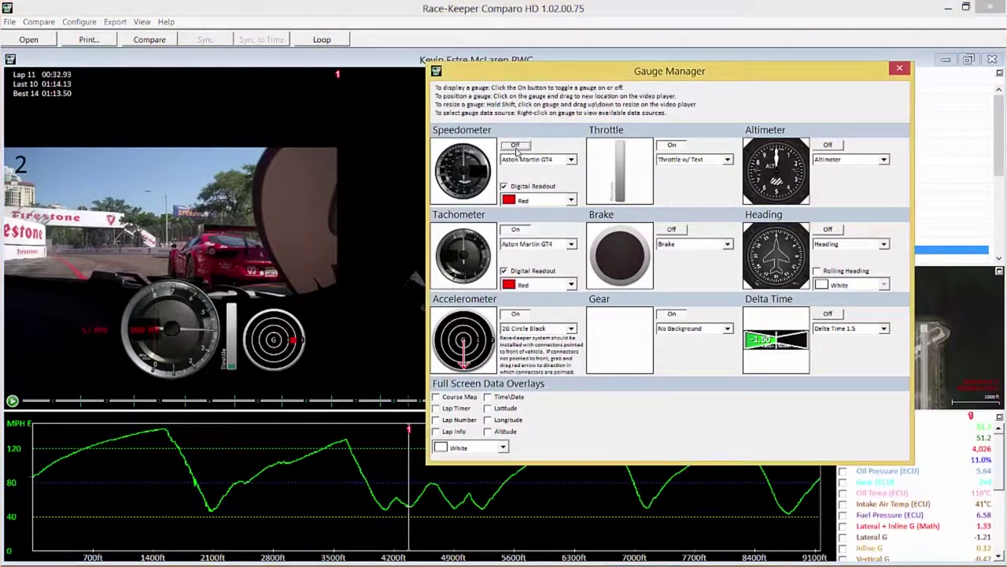
left_click(517, 231)
left_click(516, 315)
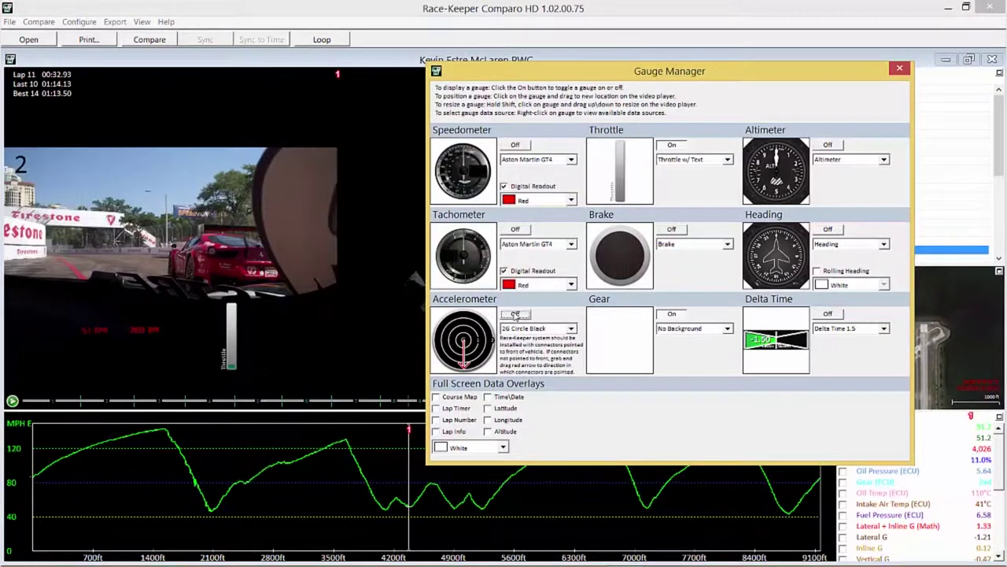
left_click(673, 146)
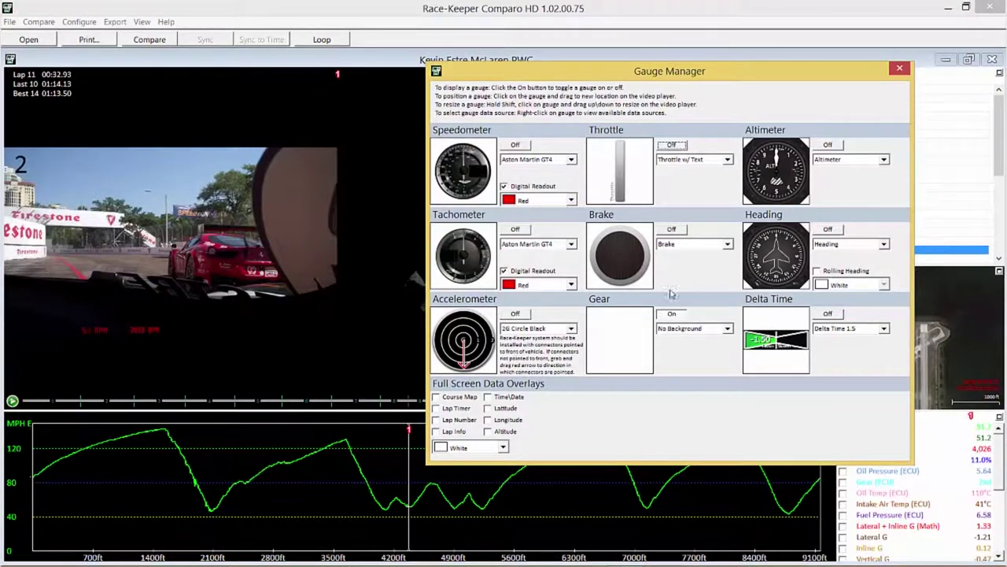
left_click(901, 70)
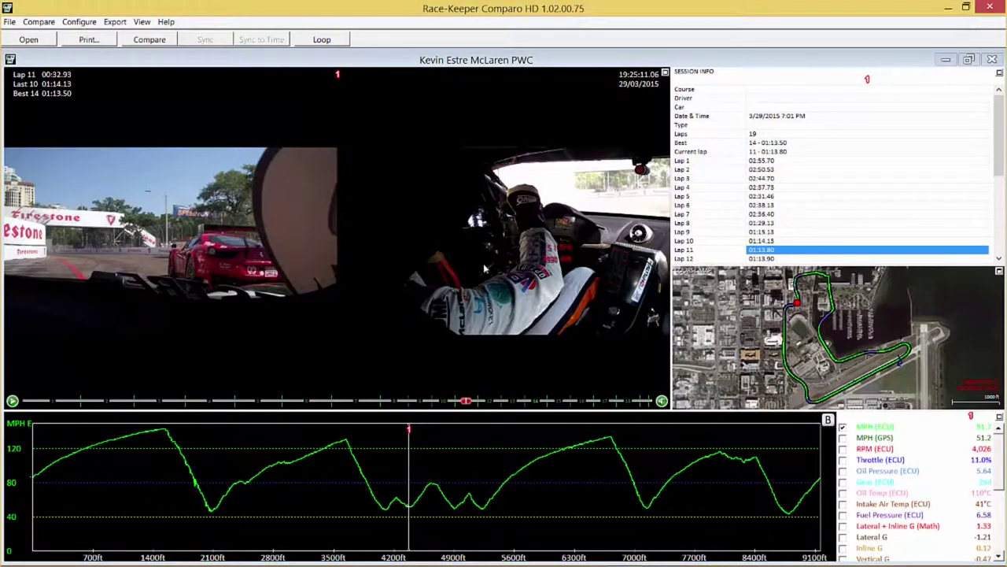
key("space")
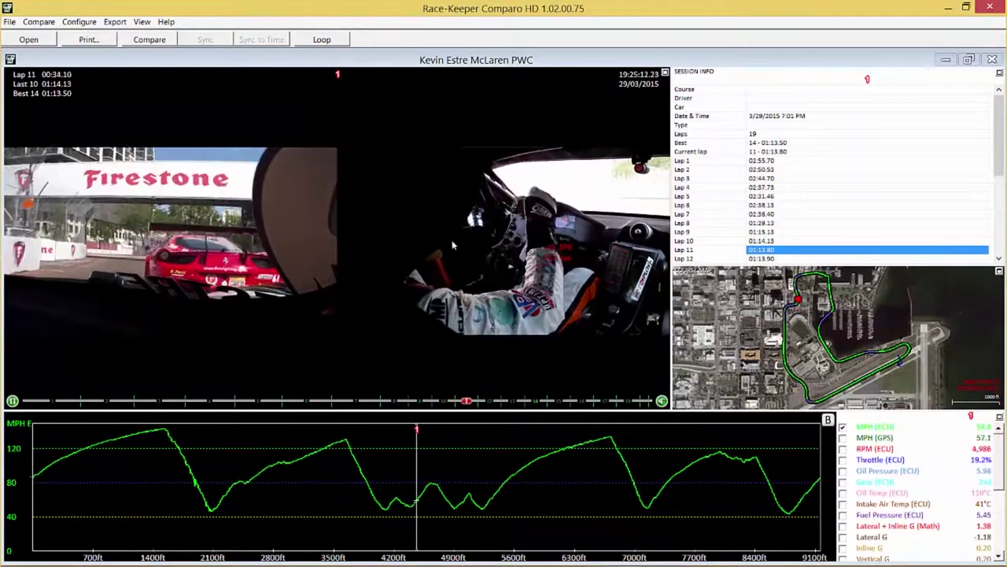
double_click(452, 245)
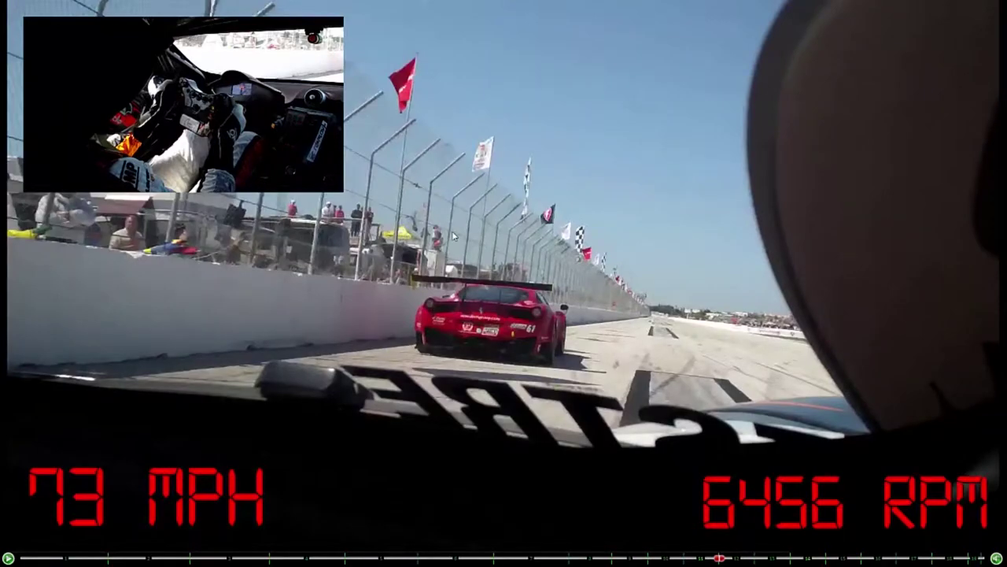
double_click(453, 235)
Enable the Course Map and Lap Info overlays in Gauge Manager
left_click(91, 22)
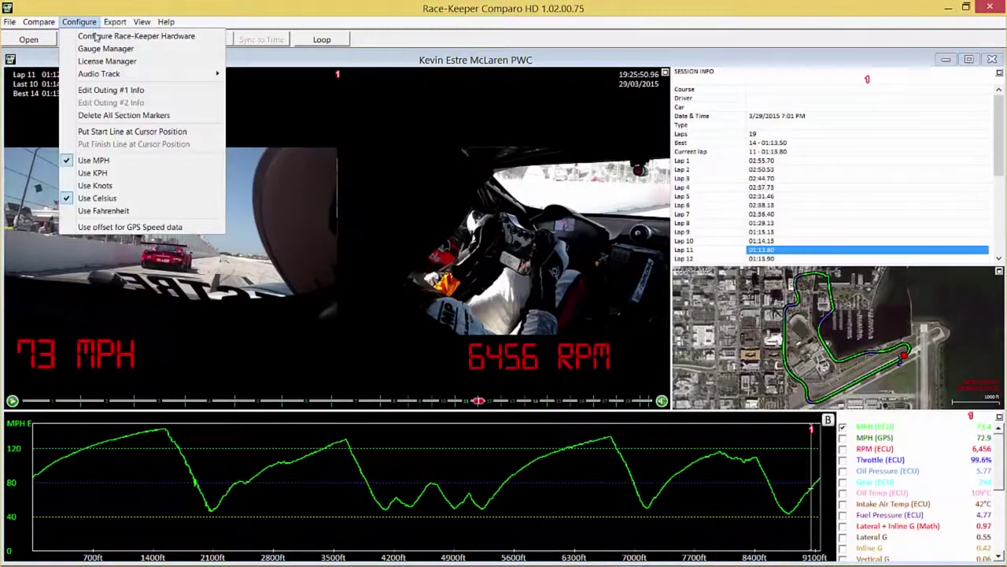
left_click(101, 42)
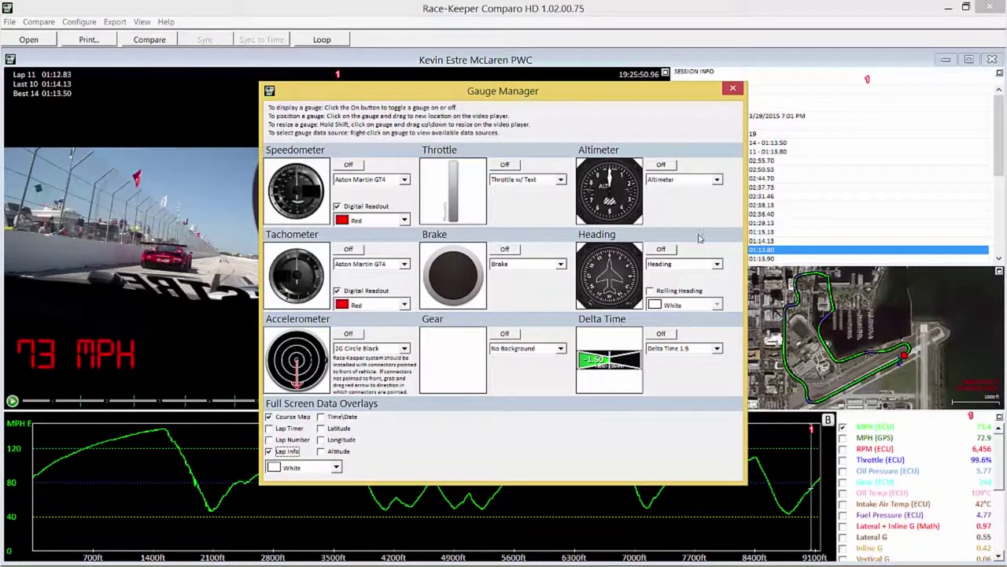
left_click(731, 90)
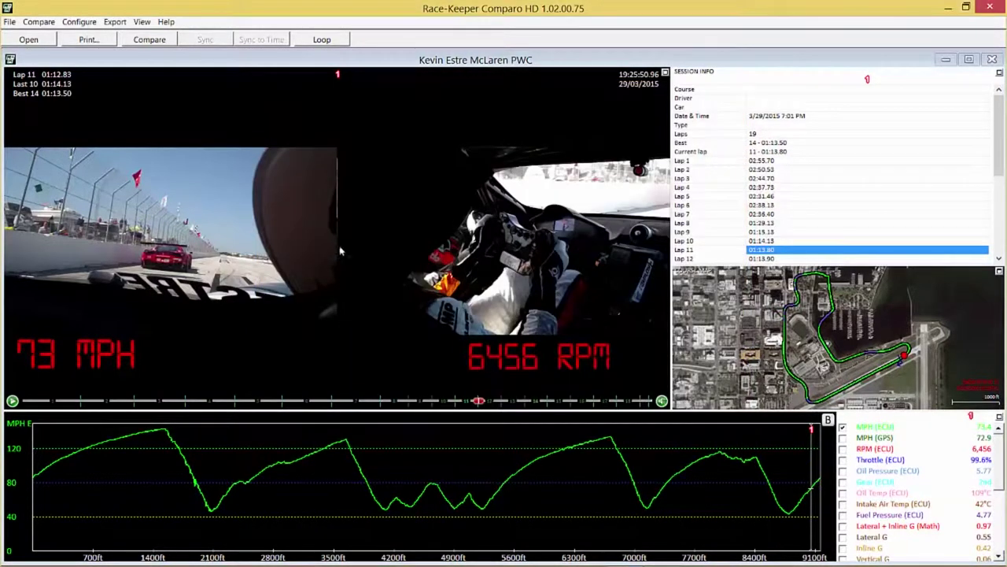
Watch the lap full screen with the new overlays, then return to the main window
double_click(297, 253)
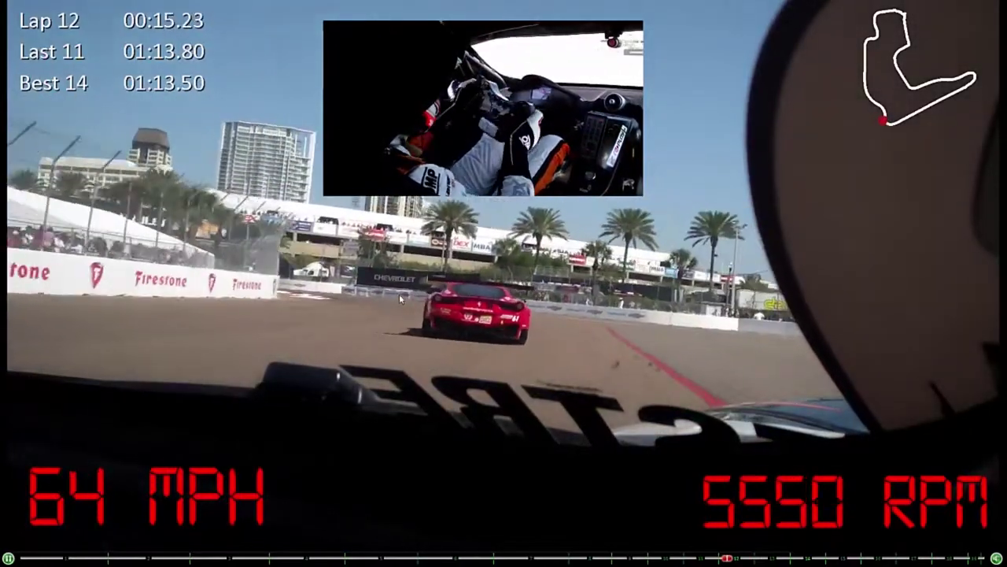
double_click(399, 293)
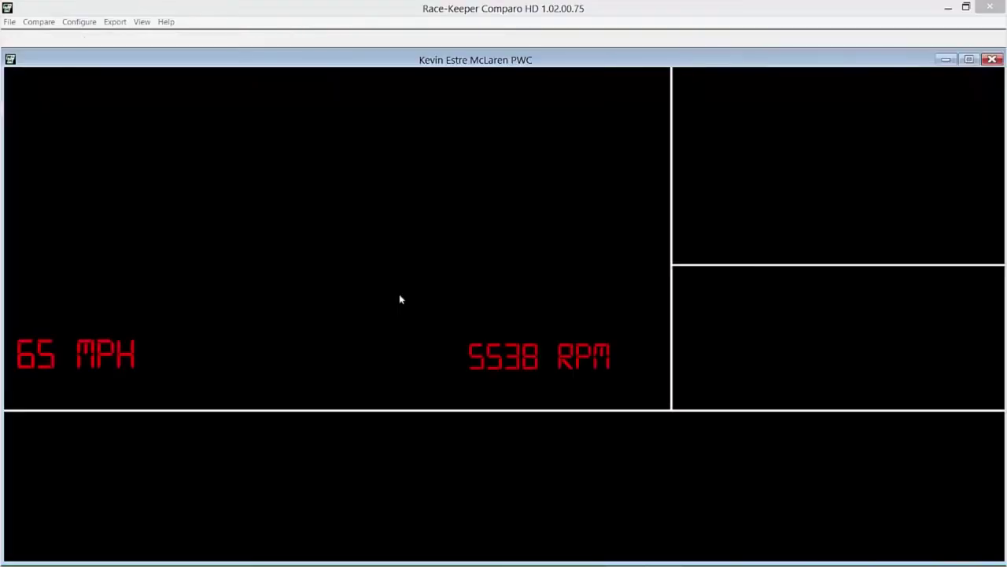
left_click(92, 22)
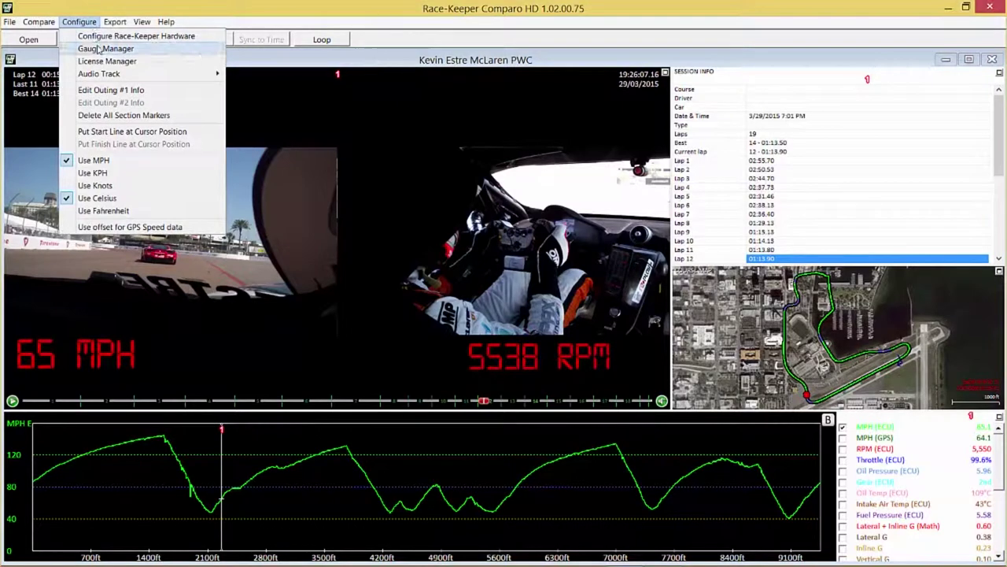
Set the Gauge Manager overlay color to Red and play the lap video full screen
left_click(87, 46)
left_click(335, 468)
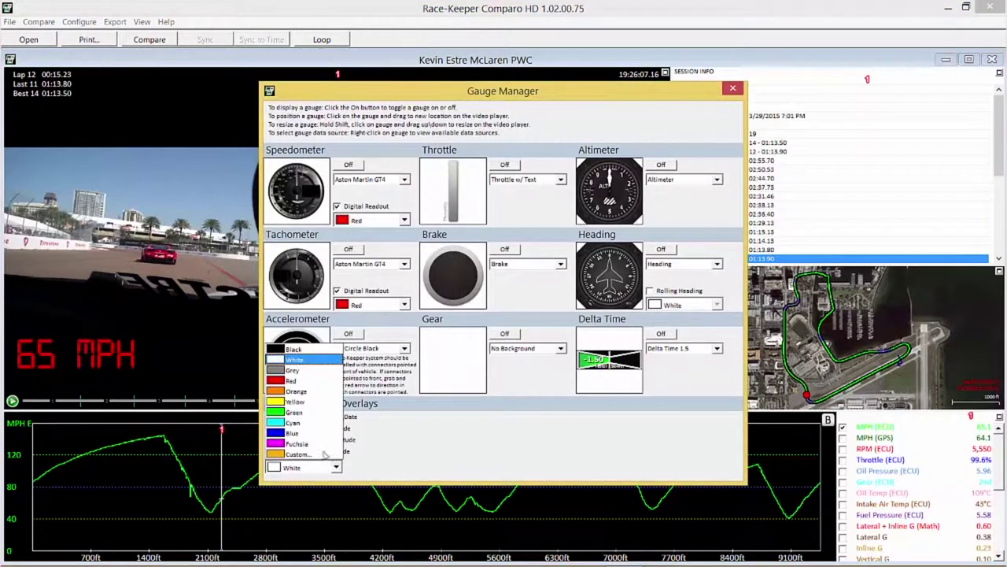
left_click(319, 381)
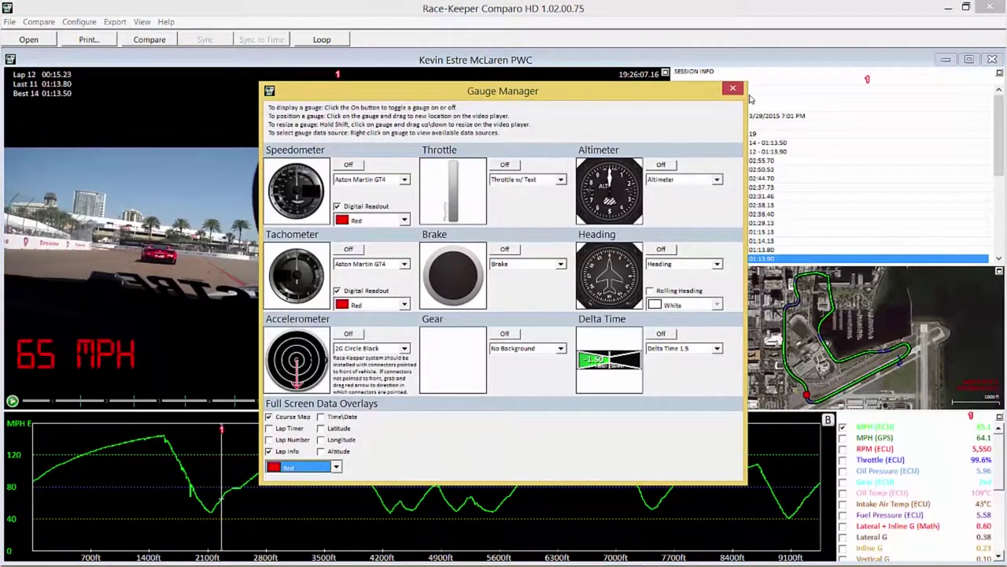
left_click(732, 88)
double_click(315, 214)
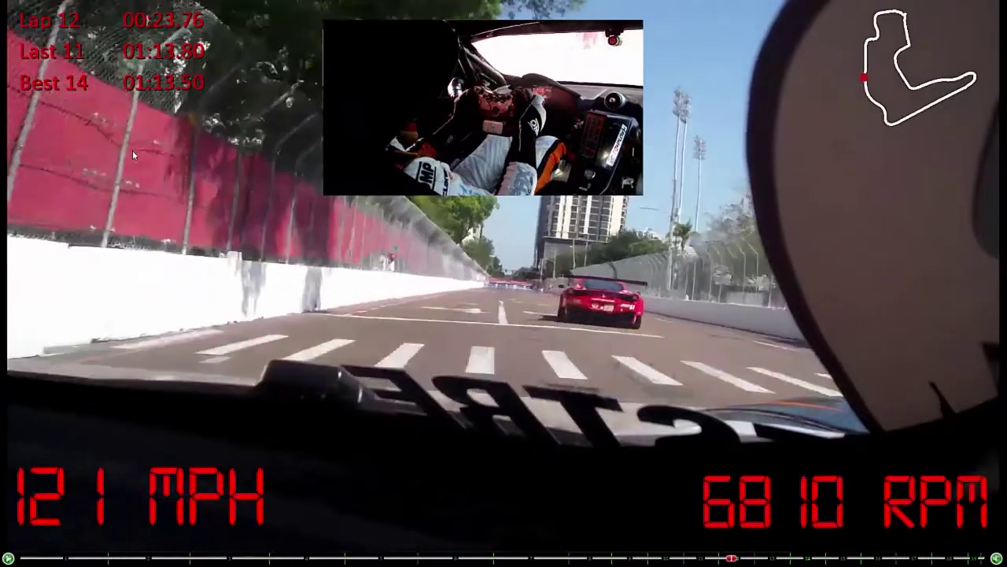
double_click(142, 166)
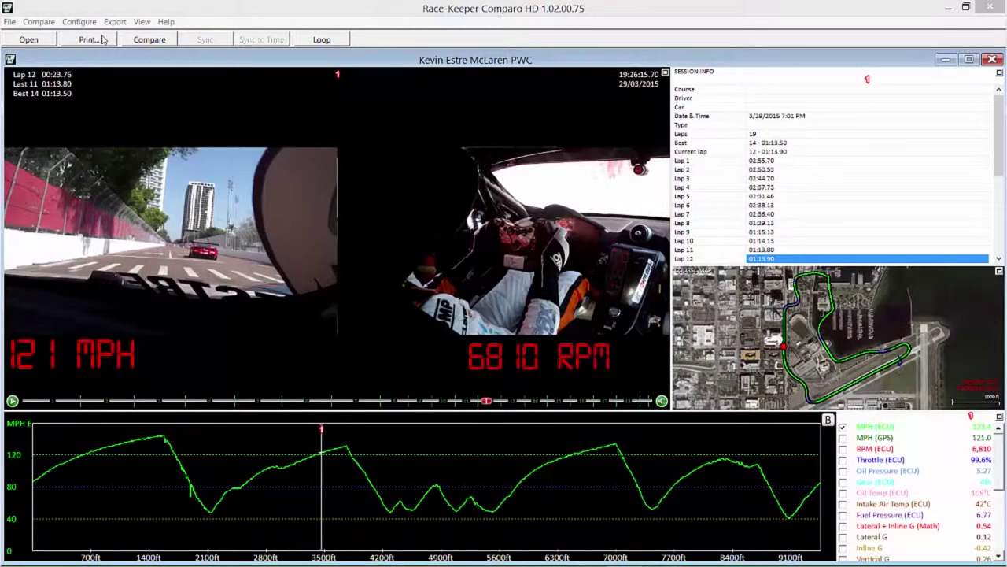
Load the McLaren race outing as a second comparison video and move the delta gauge up
left_click(132, 41)
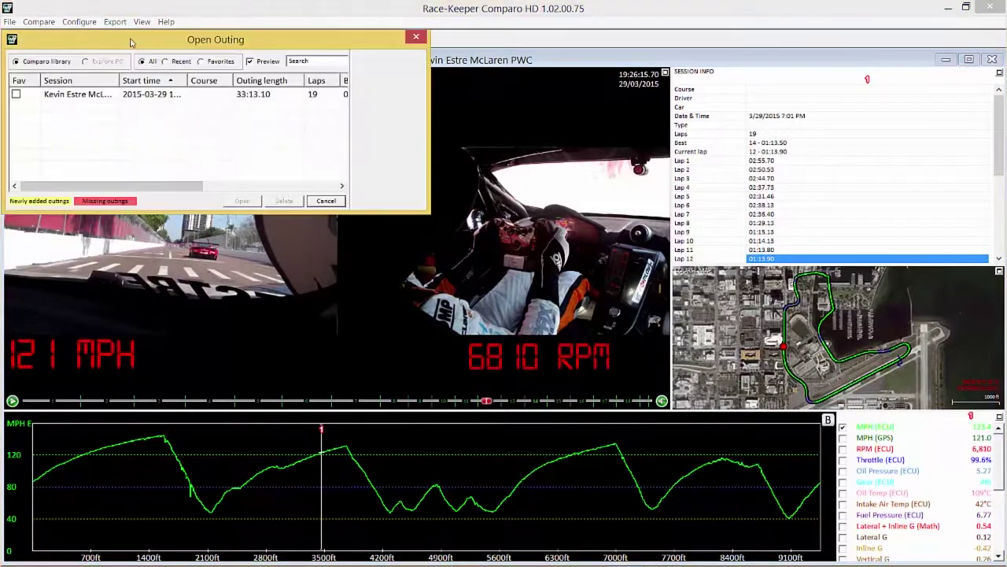
left_click(149, 95)
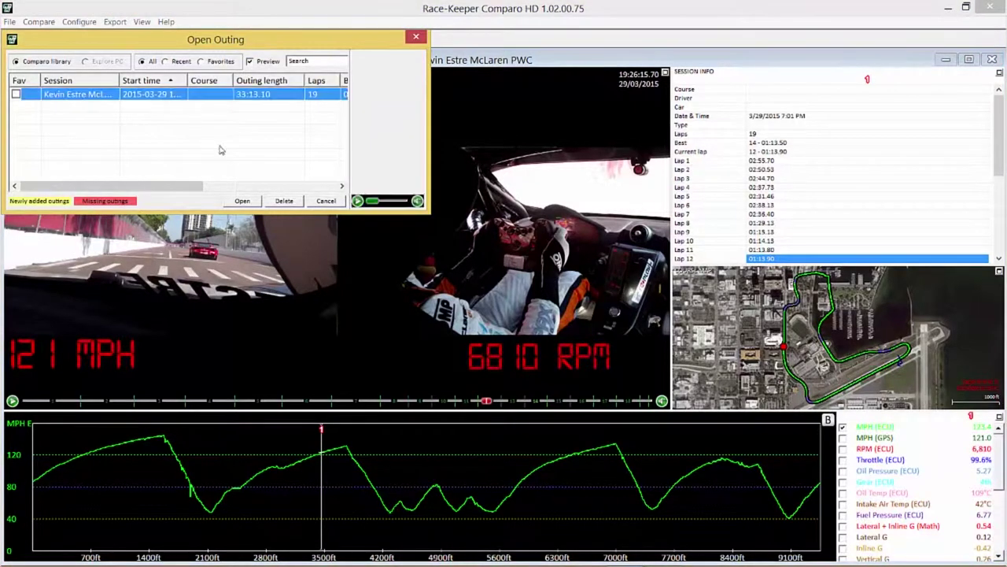
left_click(244, 201)
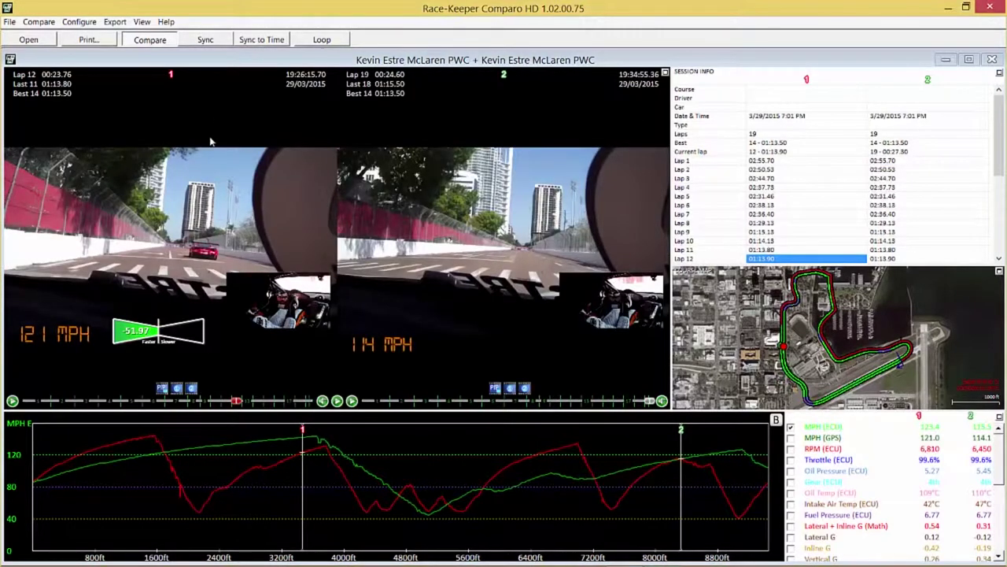
left_click_drag(169, 332, 144, 258)
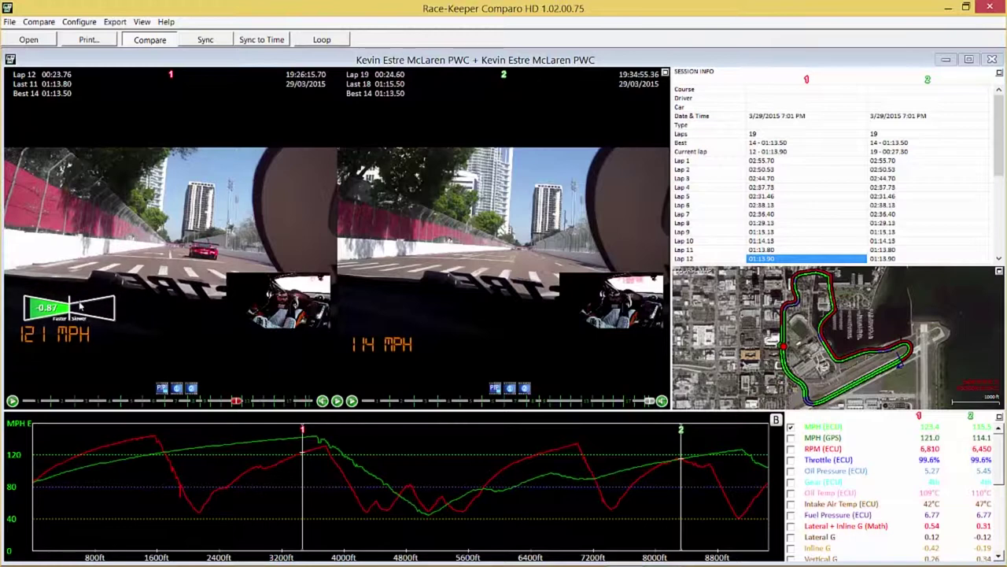
Compare lap 9 against lap 10 from an earlier track position, playing both together
double_click(806, 233)
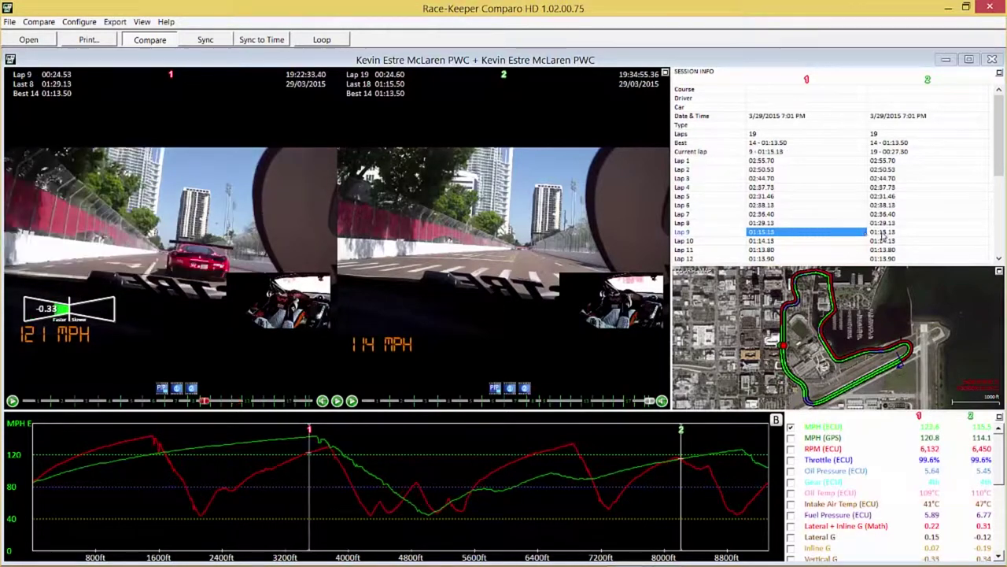
double_click(883, 241)
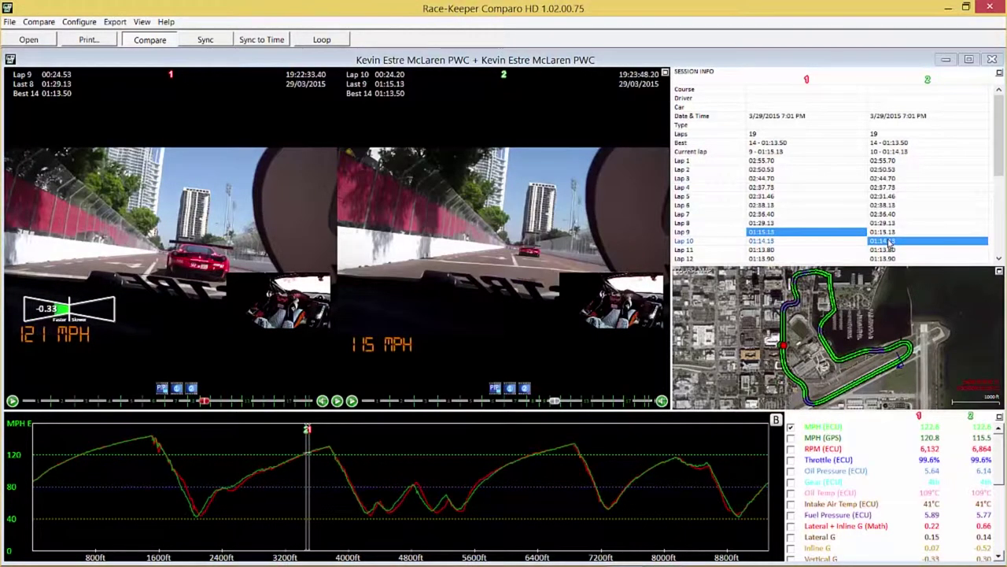
left_click(251, 469)
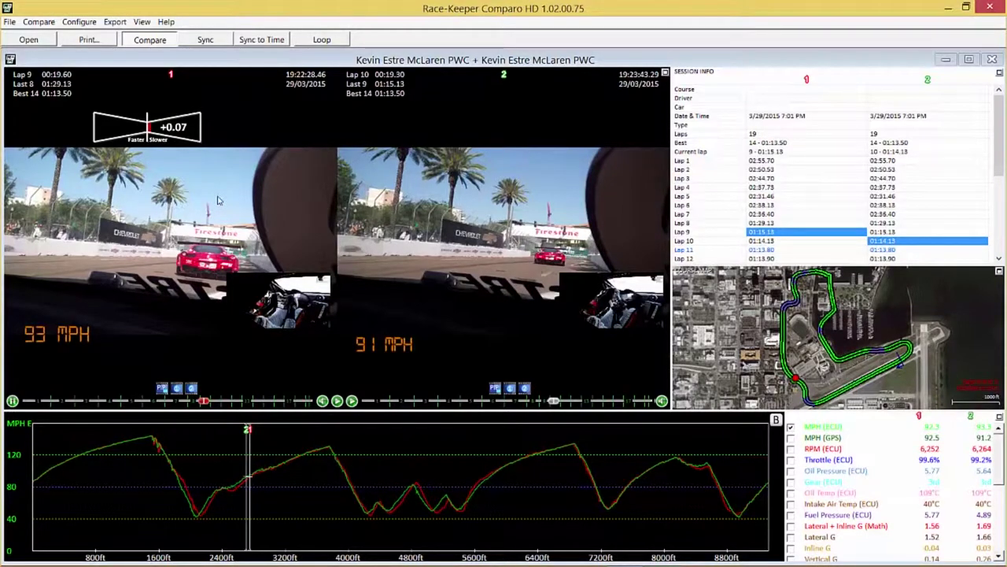
key("space")
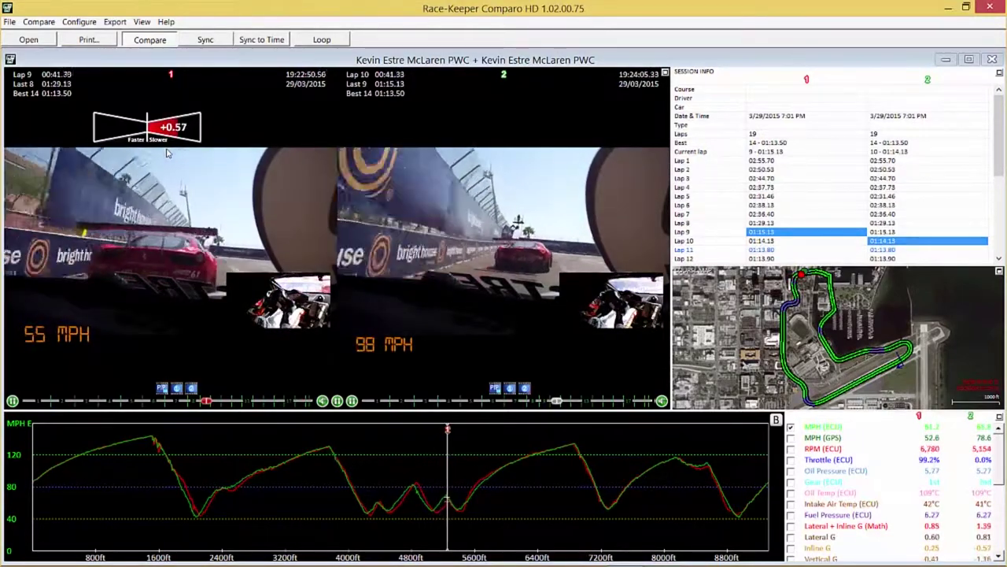
key("space")
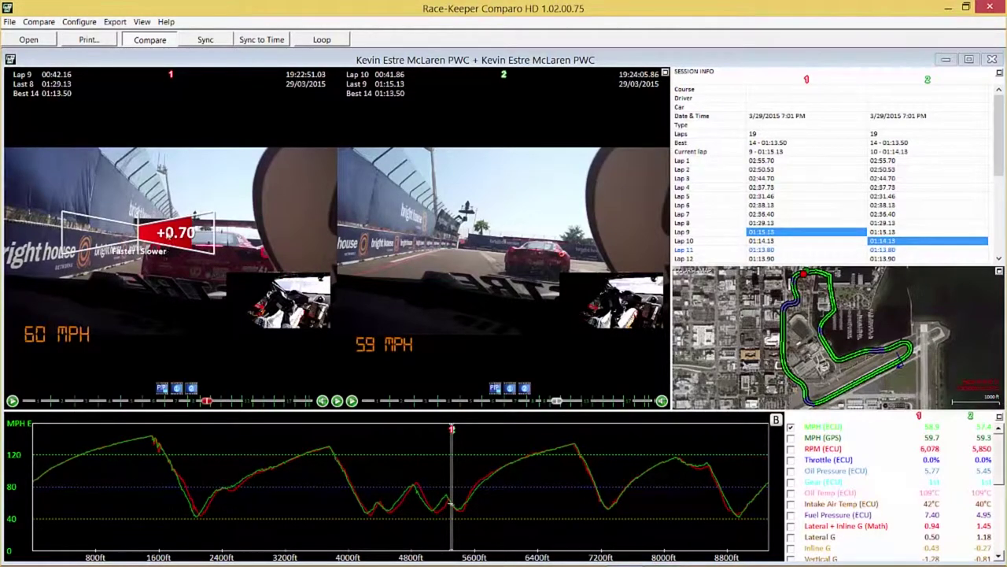
Place the delta overlay at the top of the left video and replay briefly
left_click_drag(166, 251, 193, 147)
key("space")
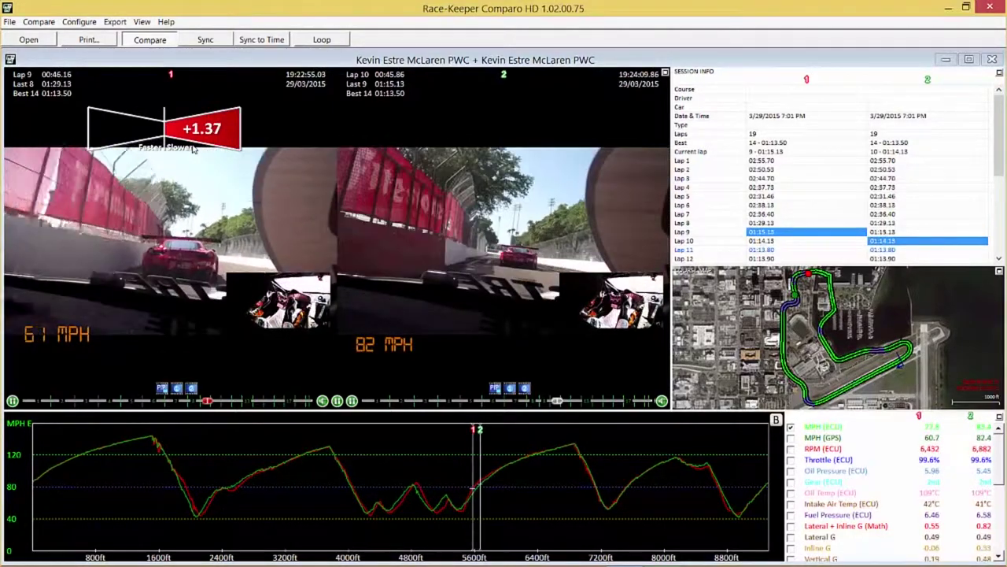
key("space")
Close all outings, open Blue Eye Test Flight, widen the video area and pause playback
left_click(10, 22)
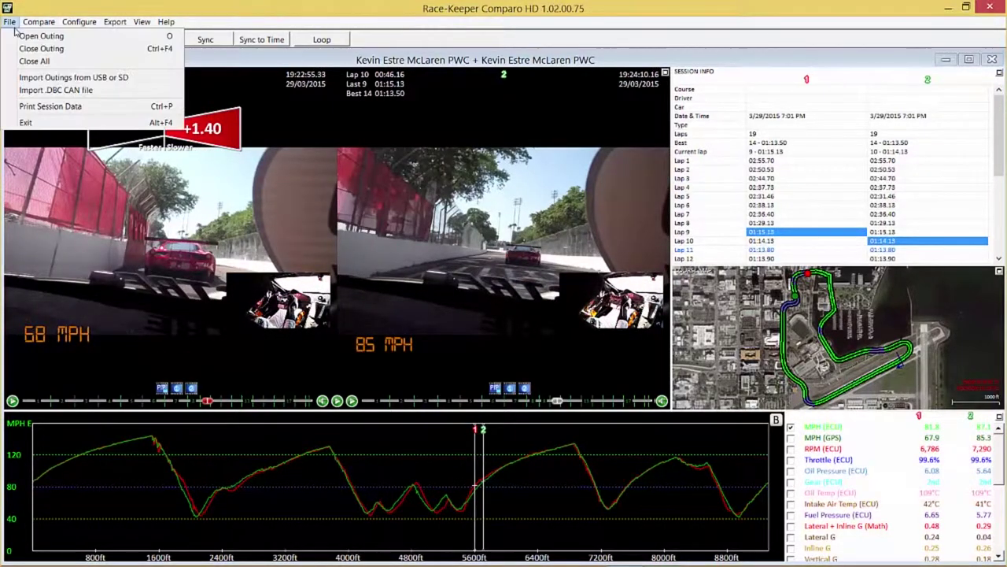
left_click(36, 61)
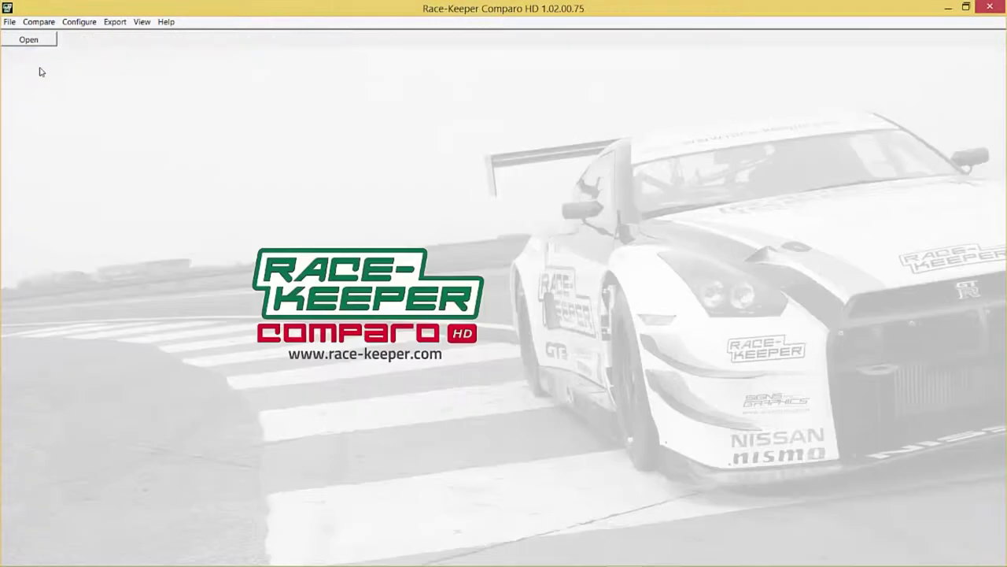
left_click(29, 40)
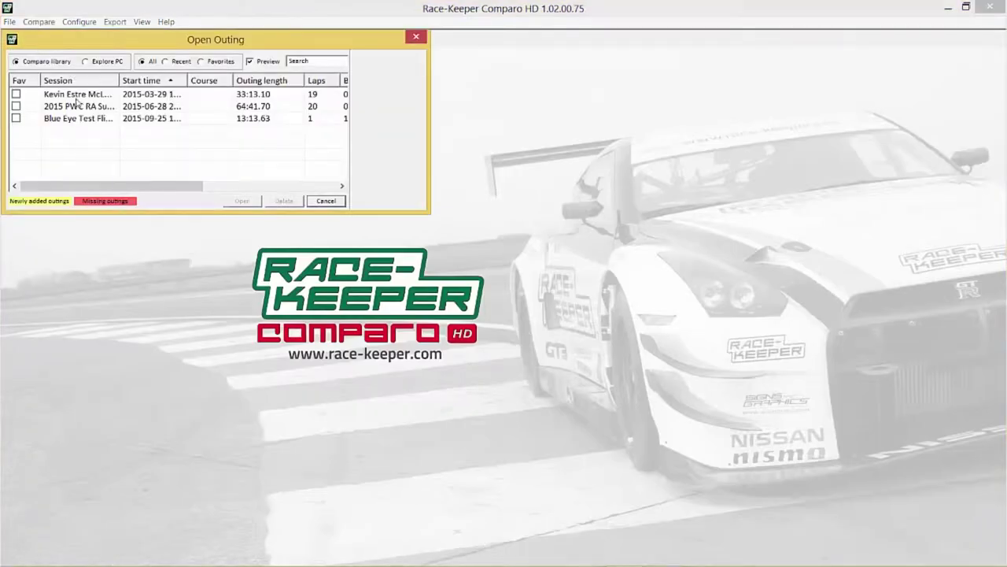
left_click(82, 118)
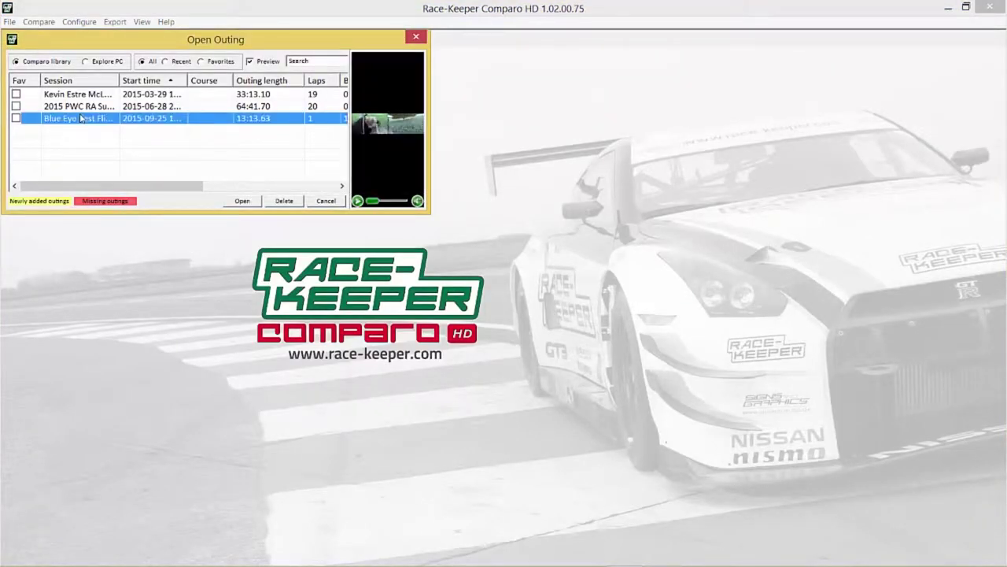
double_click(80, 118)
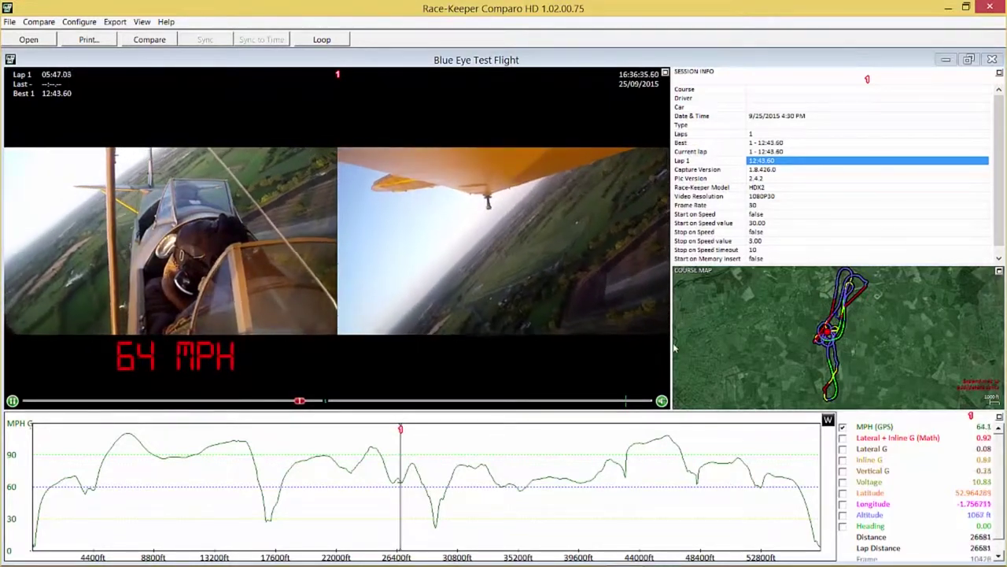
left_click_drag(671, 342, 856, 342)
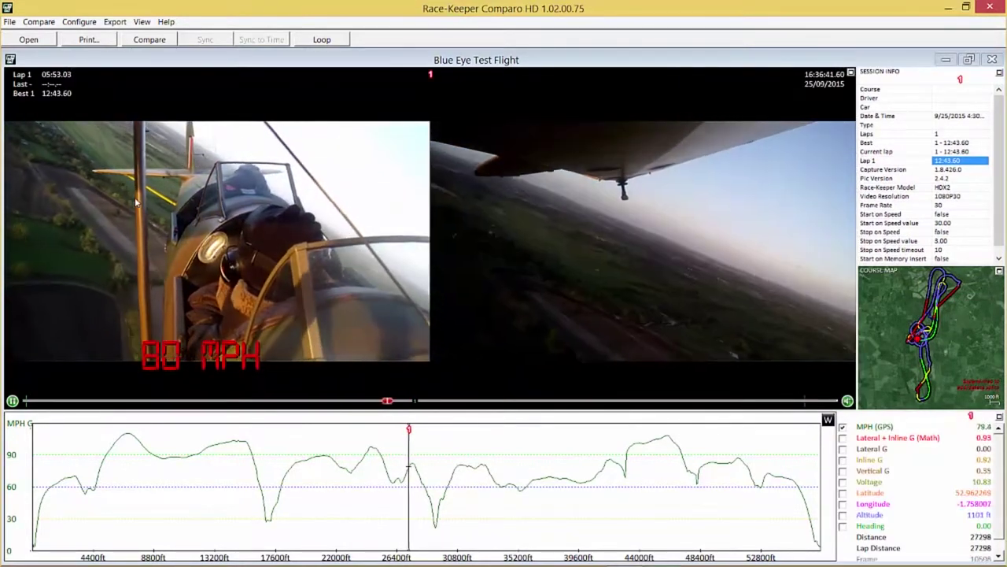
key("space")
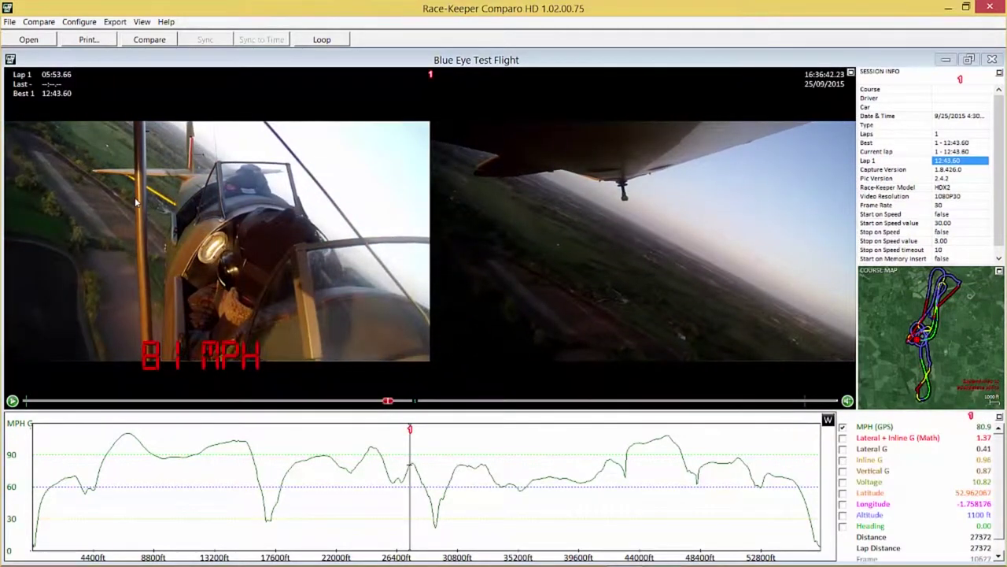
Turn the speedometer on as an Airspeed dial and enlarge the altimeter beside it
left_click(83, 22)
left_click(96, 48)
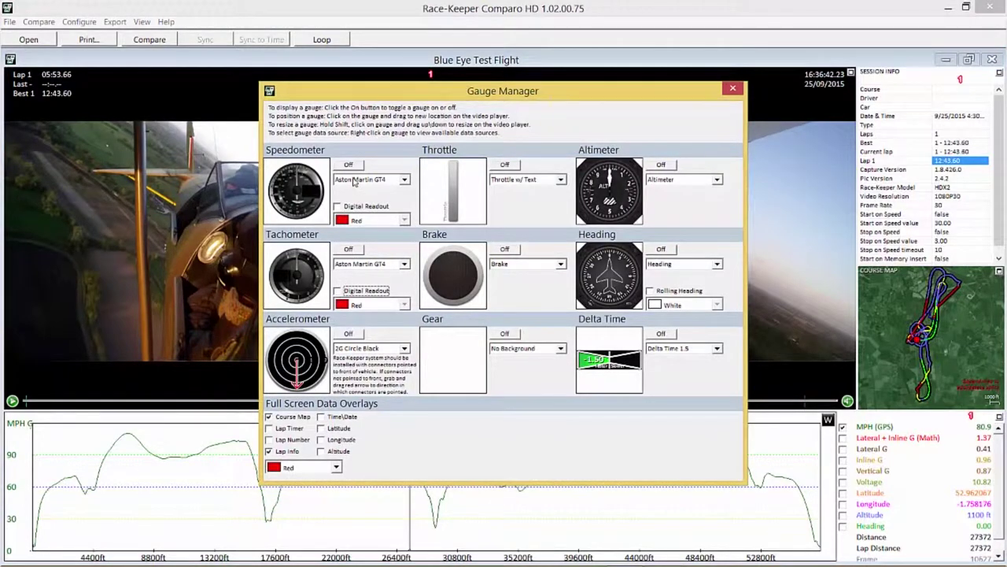
left_click(349, 166)
left_click(358, 179)
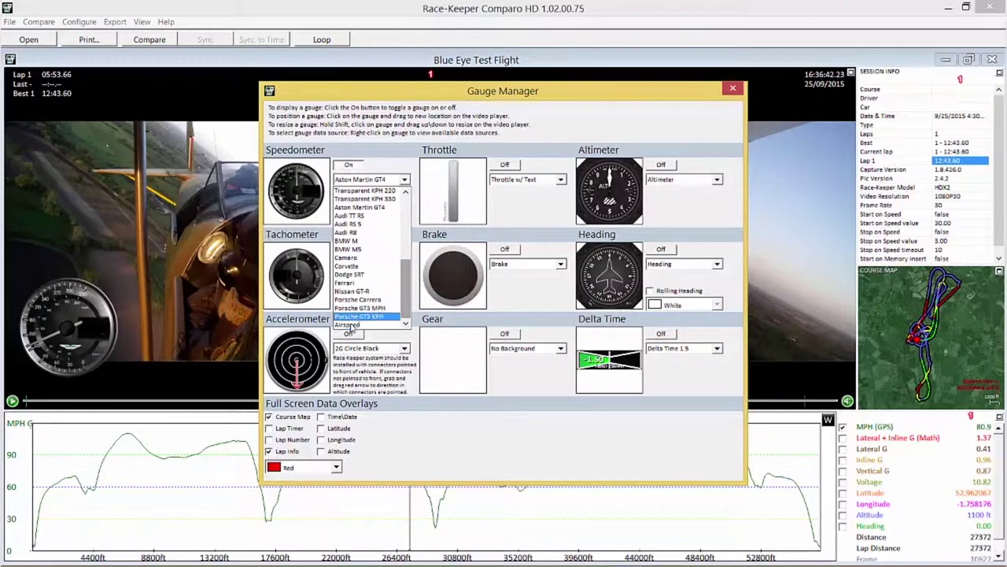
left_click(351, 324)
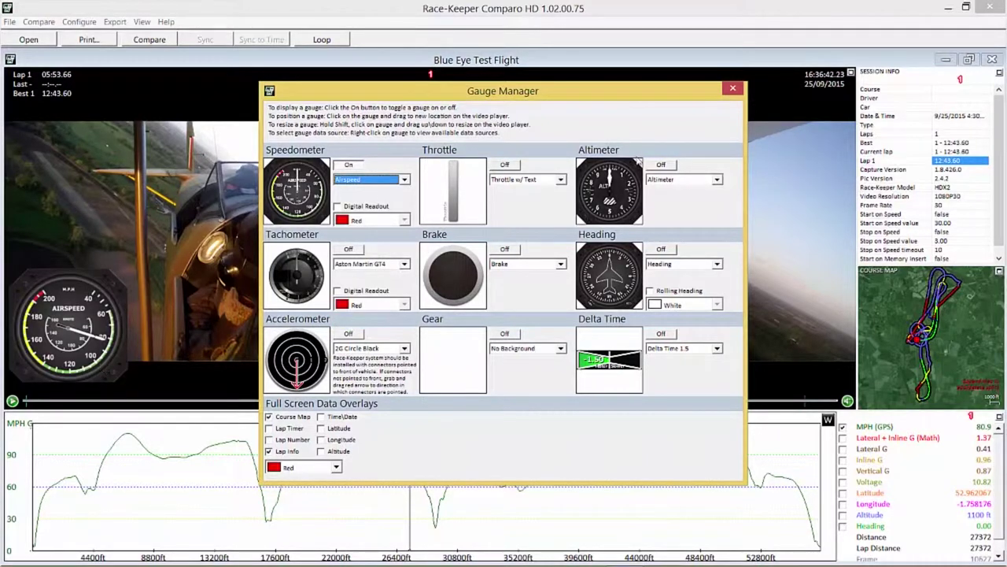
left_click(733, 89)
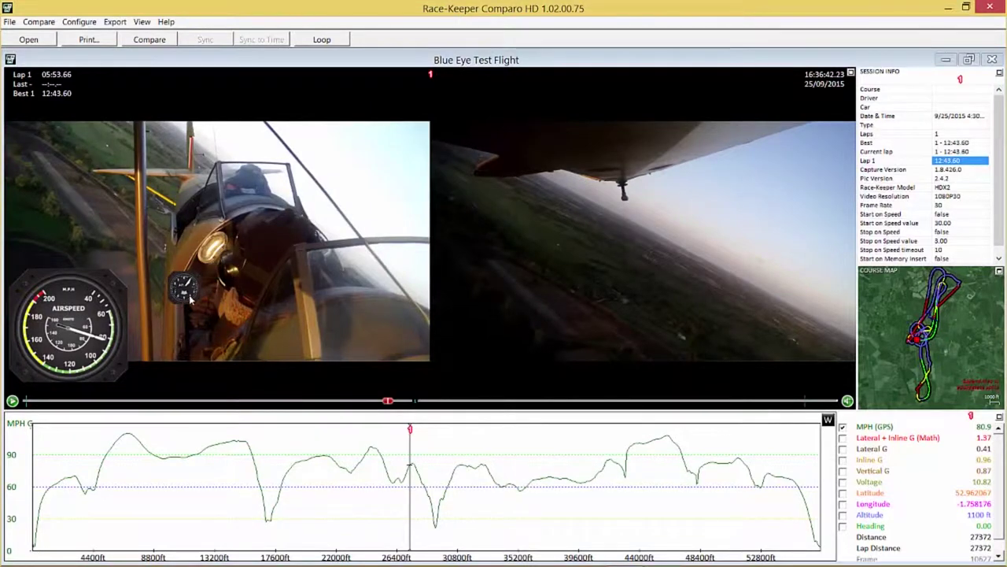
left_click_drag(190, 298, 249, 347)
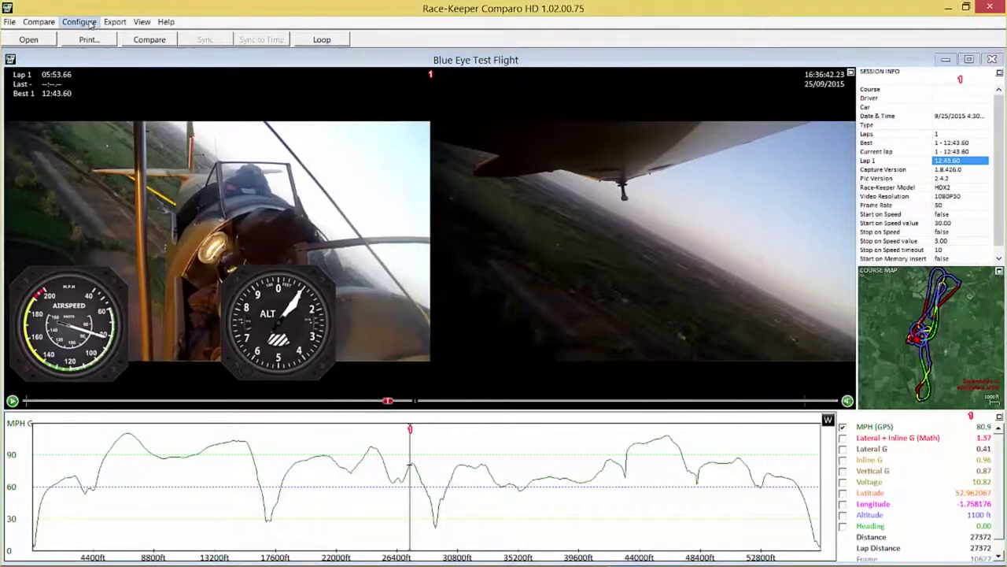
Shrink the airspeed dial and move it to the video's bottom-left corner
left_click(86, 22)
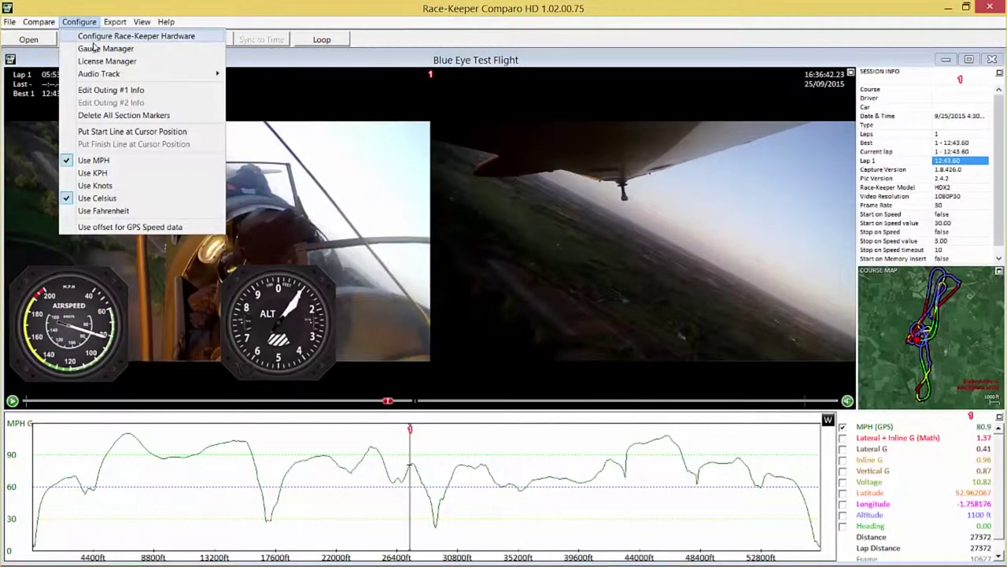
left_click(93, 48)
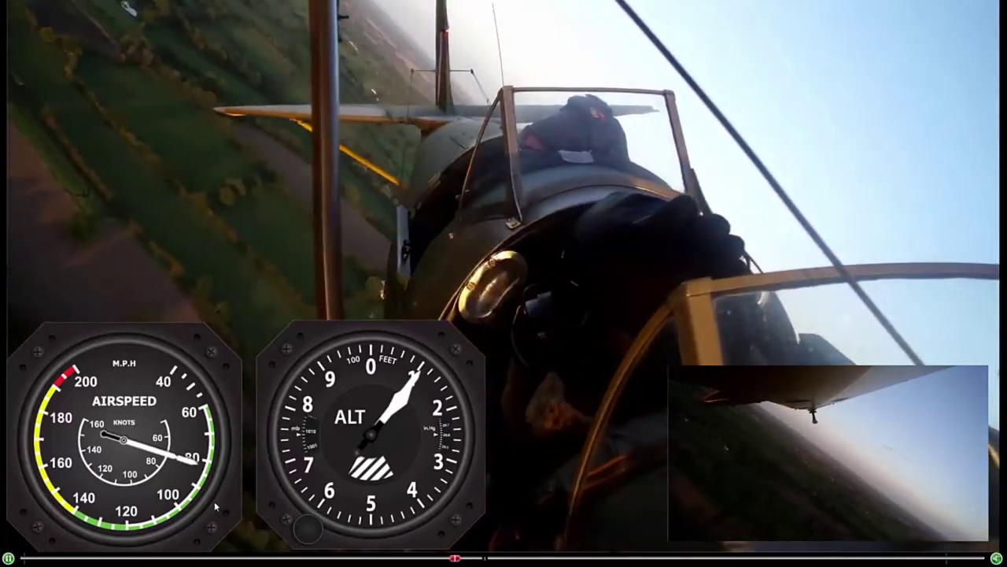
scroll(216, 502, "down", 5)
scroll(98, 389, "down", 3)
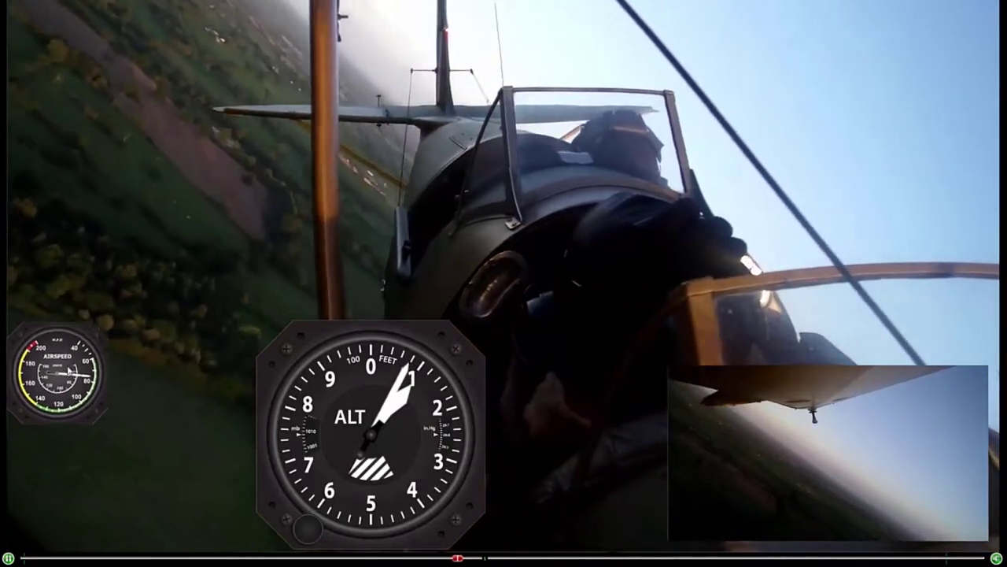
left_click_drag(66, 370, 74, 488)
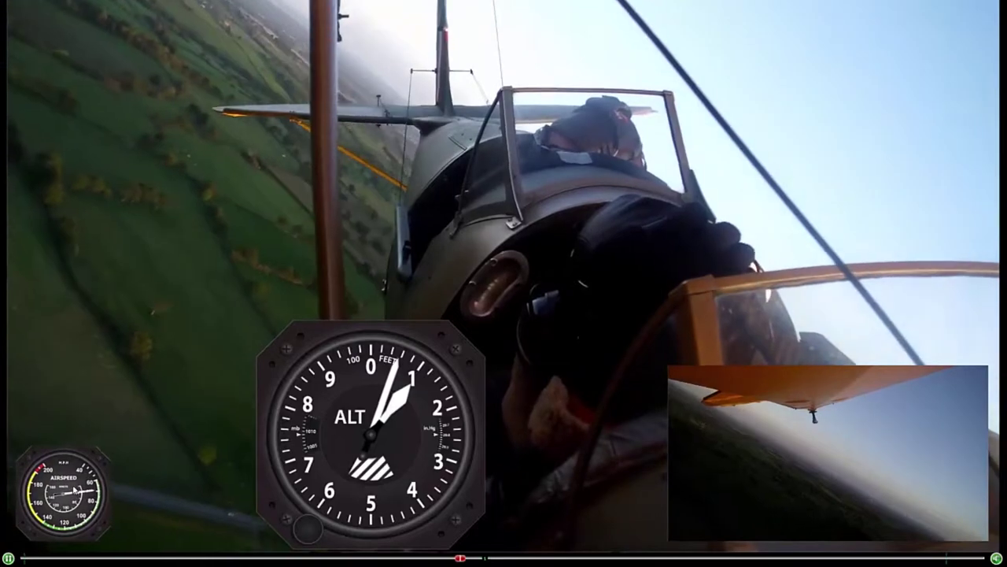
Shrink the altimeter and place it beside the airspeed dial
scroll(316, 420, "down", 4)
scroll(315, 420, "down", 4)
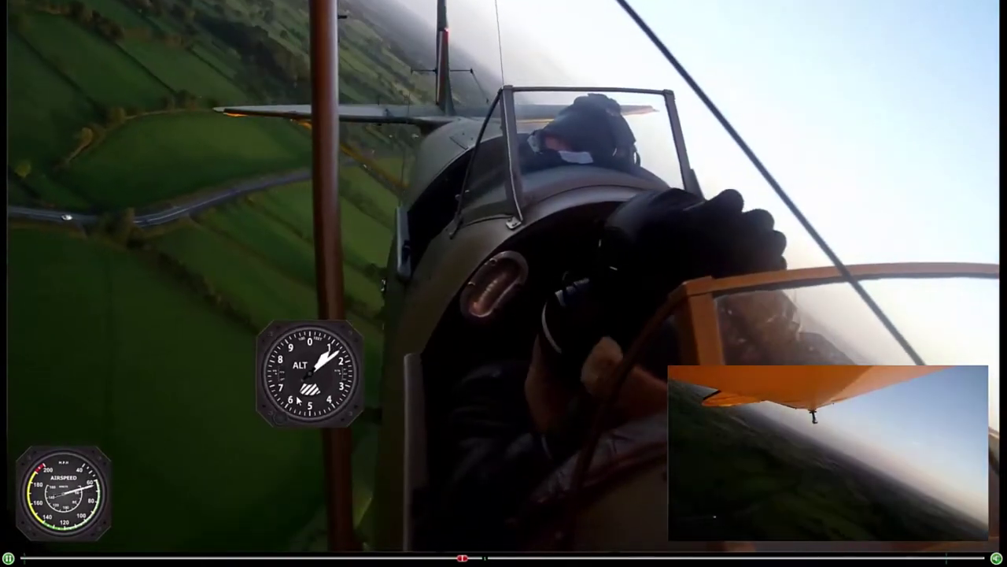
left_click_drag(276, 378, 142, 502)
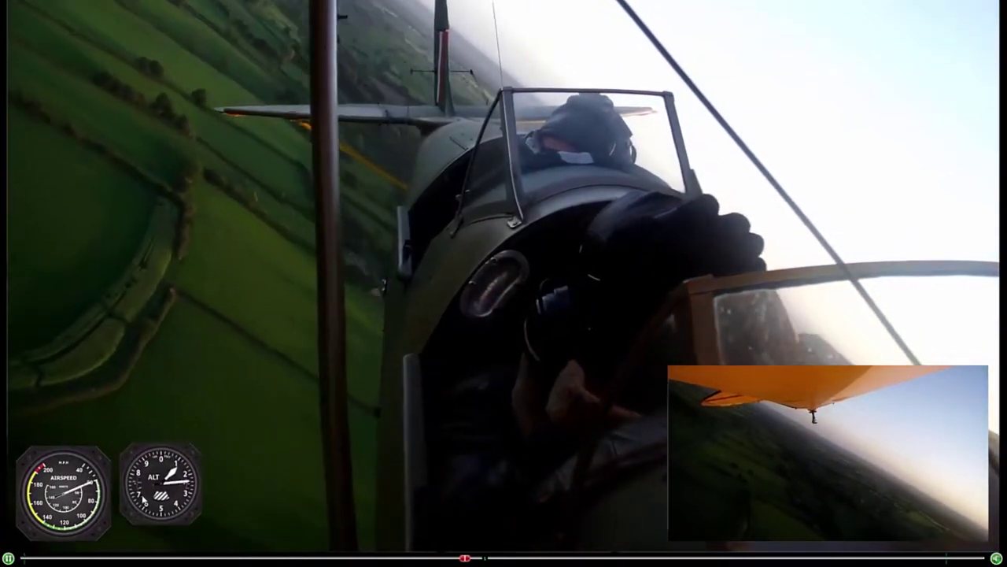